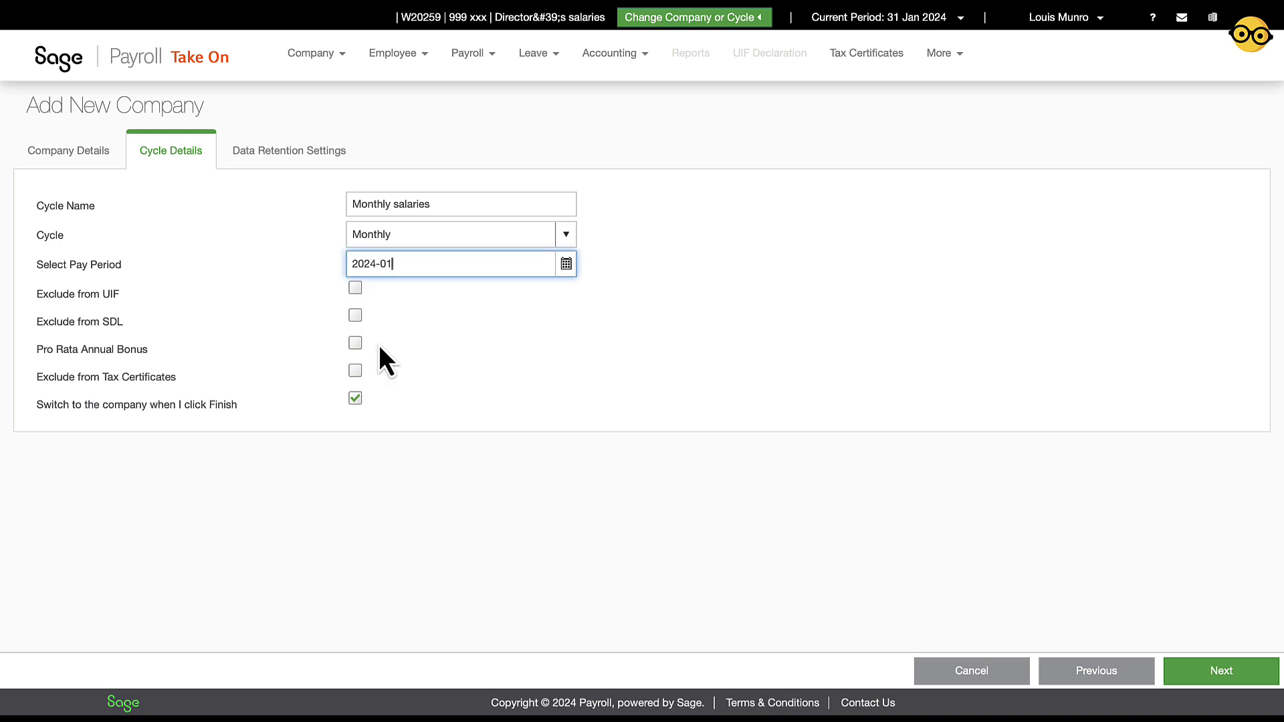
Confirm the Monthly salaries pay cycle, paid monthly, starting from pay period 2024-01
left_click(1261, 666)
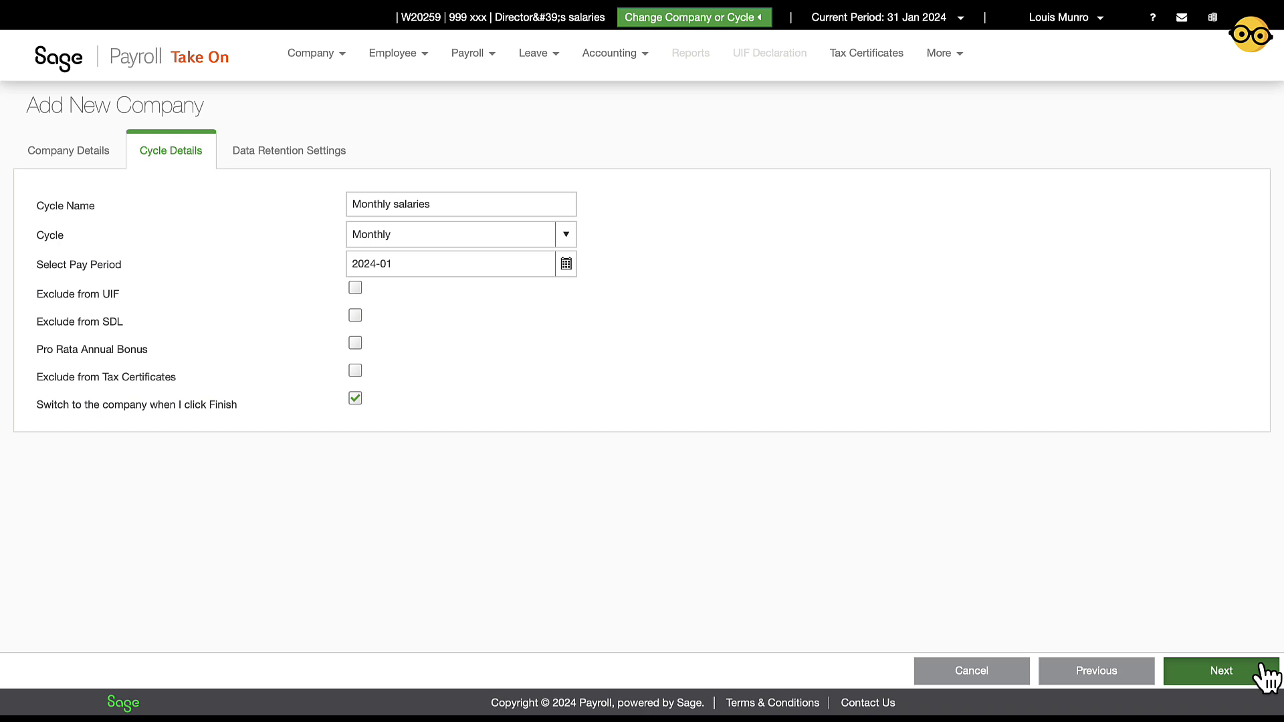
Save company 111, 'Not just any payroll demo', and continue to its Company Details
left_click(1263, 667)
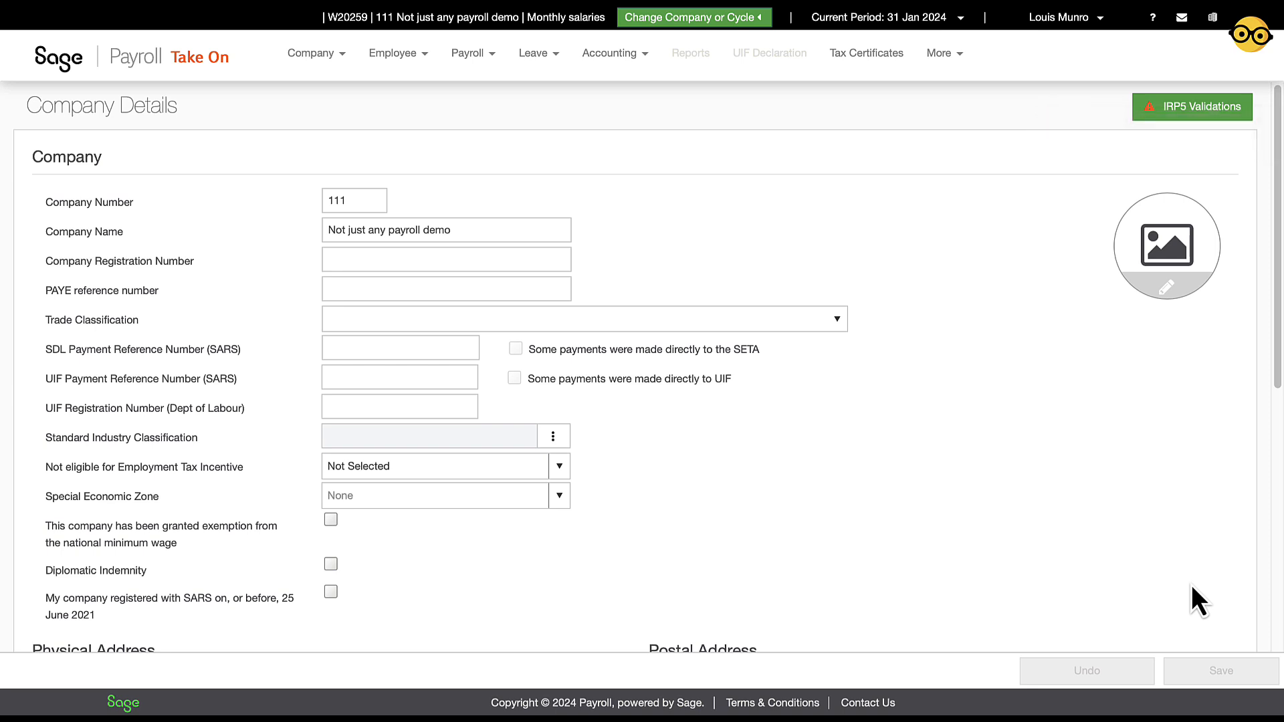
scroll(975, 526, "down", 2)
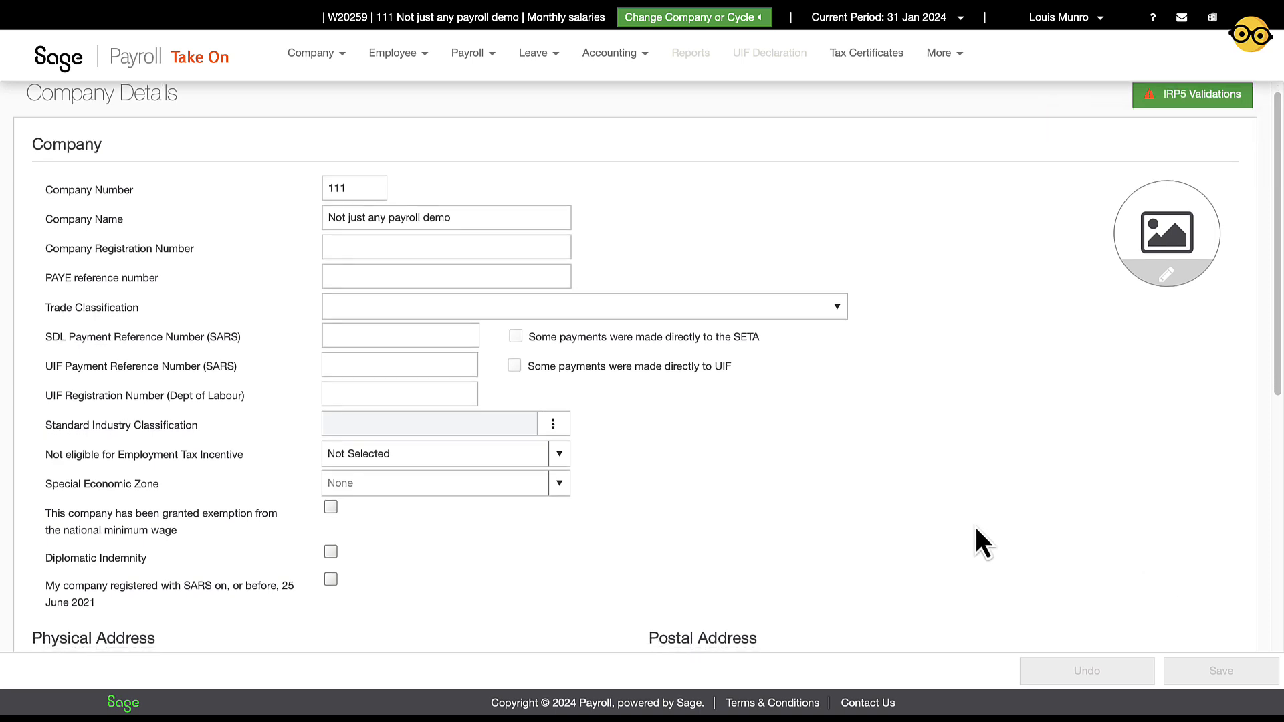
scroll(976, 530, "down", 4)
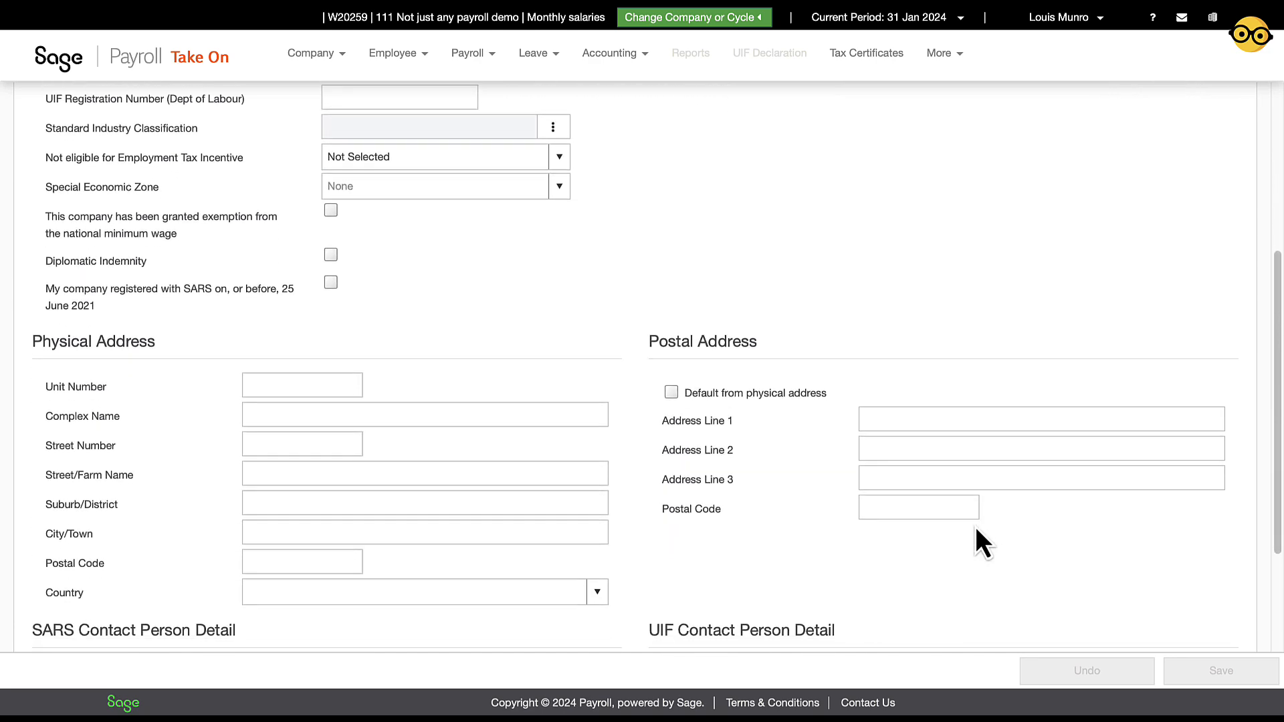
scroll(975, 527, "down", 3)
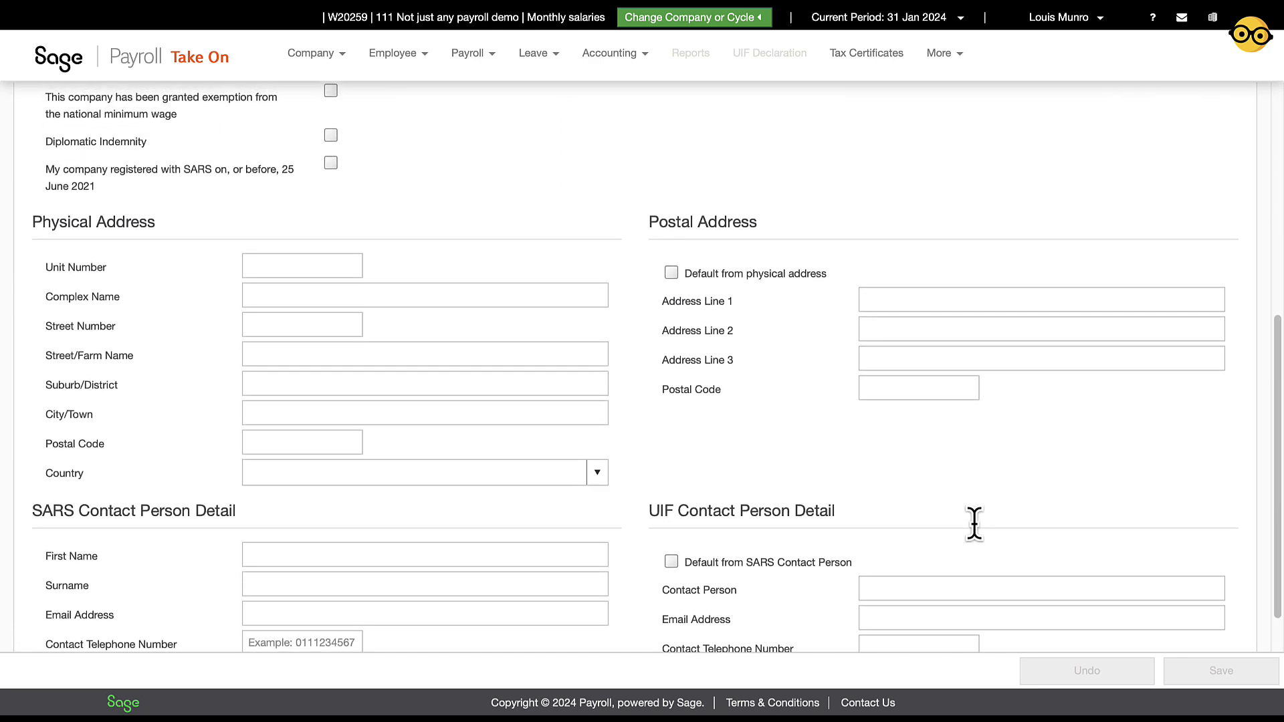
scroll(975, 526, "up", 8)
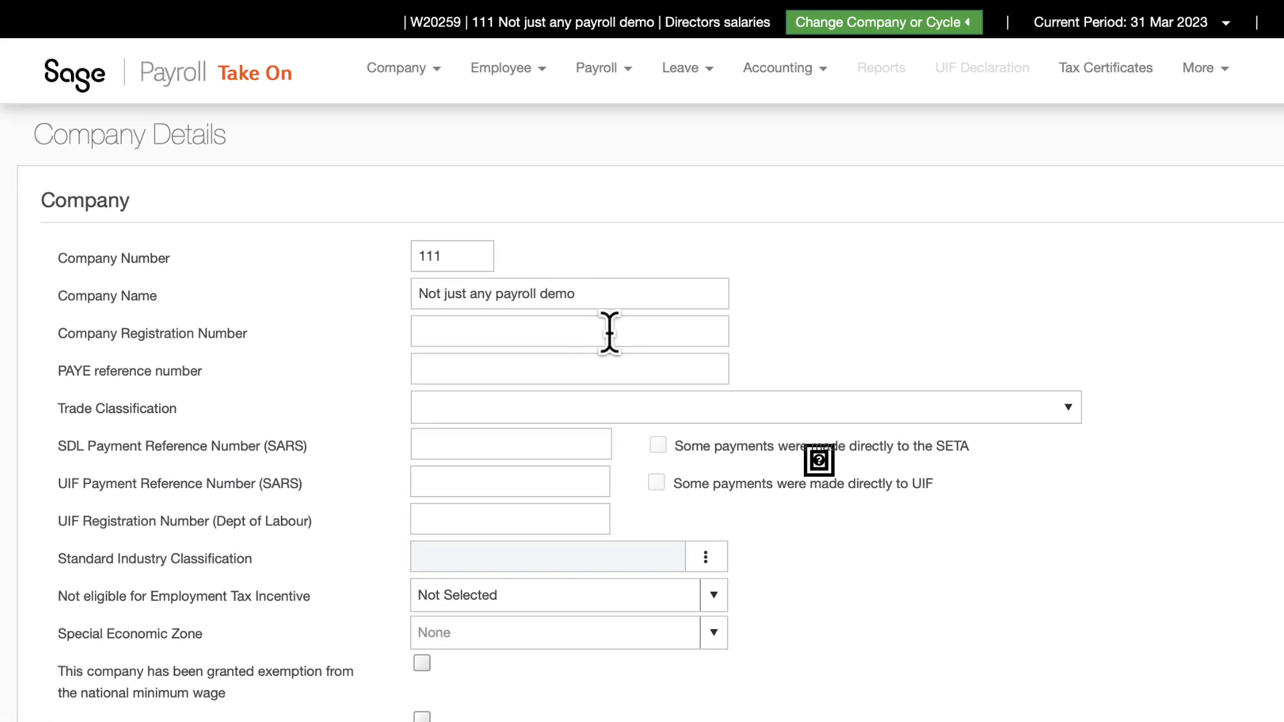
Enter the company registration number and the PAYE reference number
left_click(609, 332)
type("2024/000001/07")
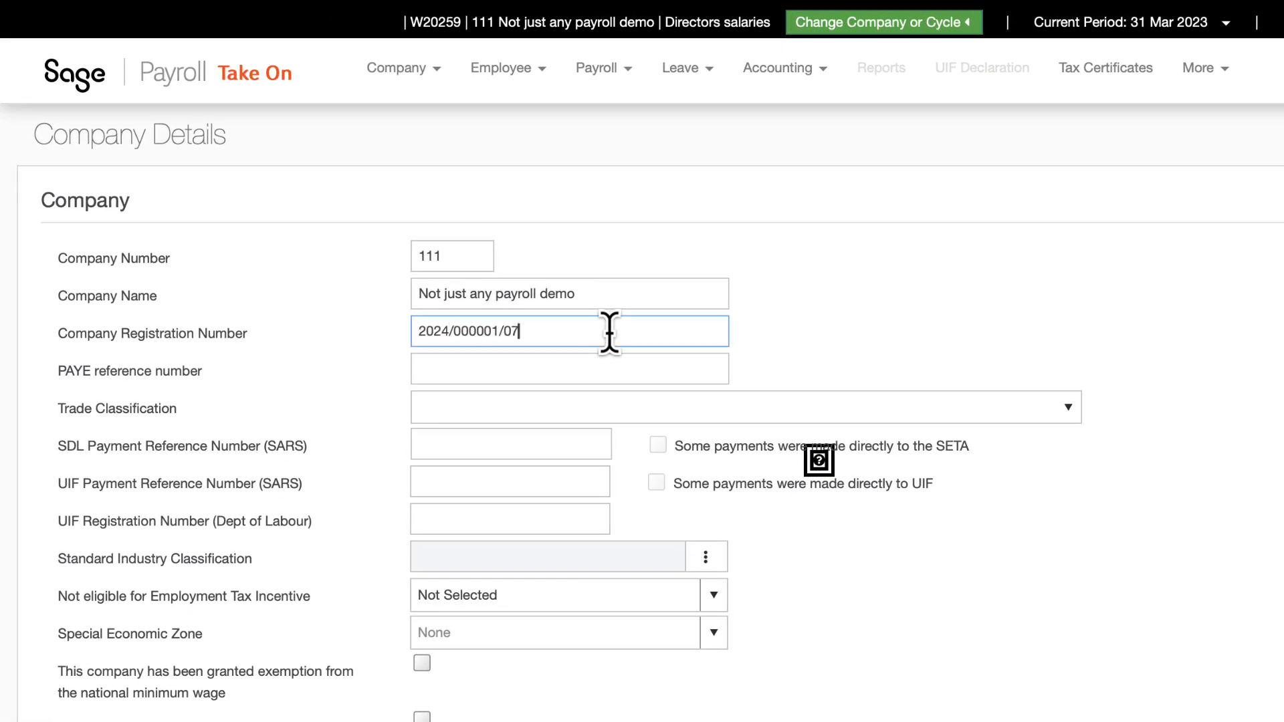
key("Tab")
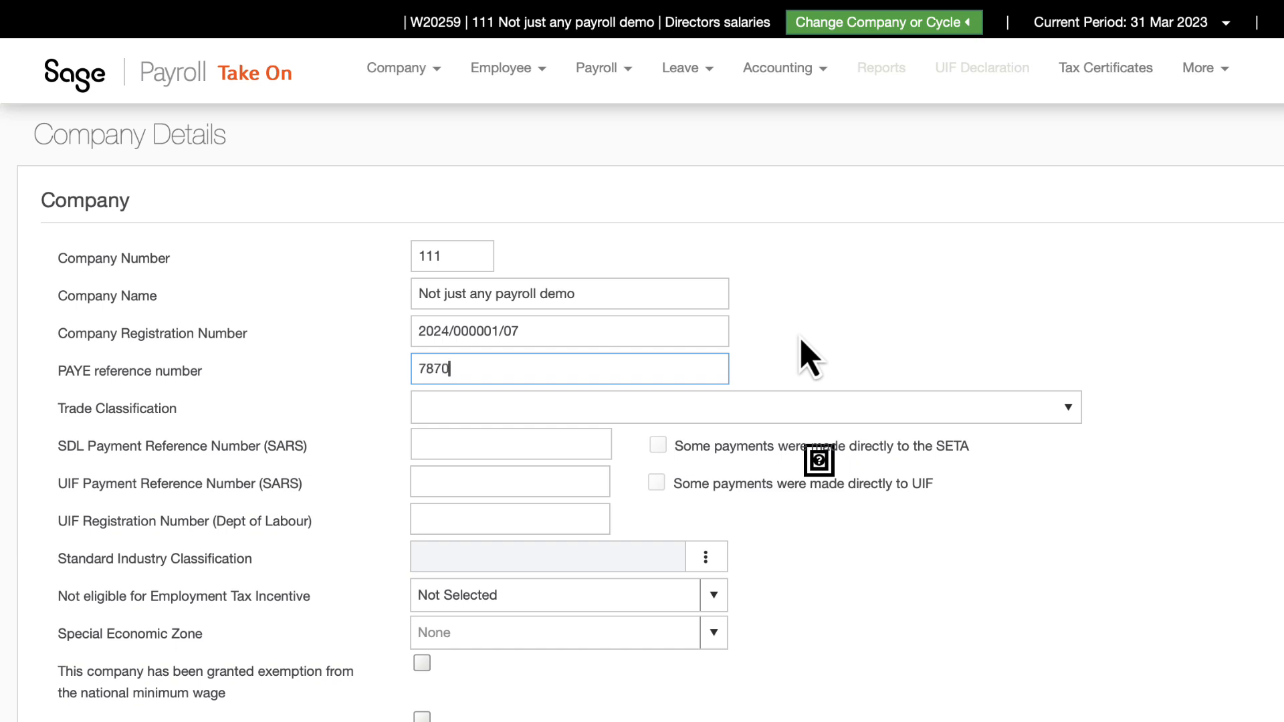
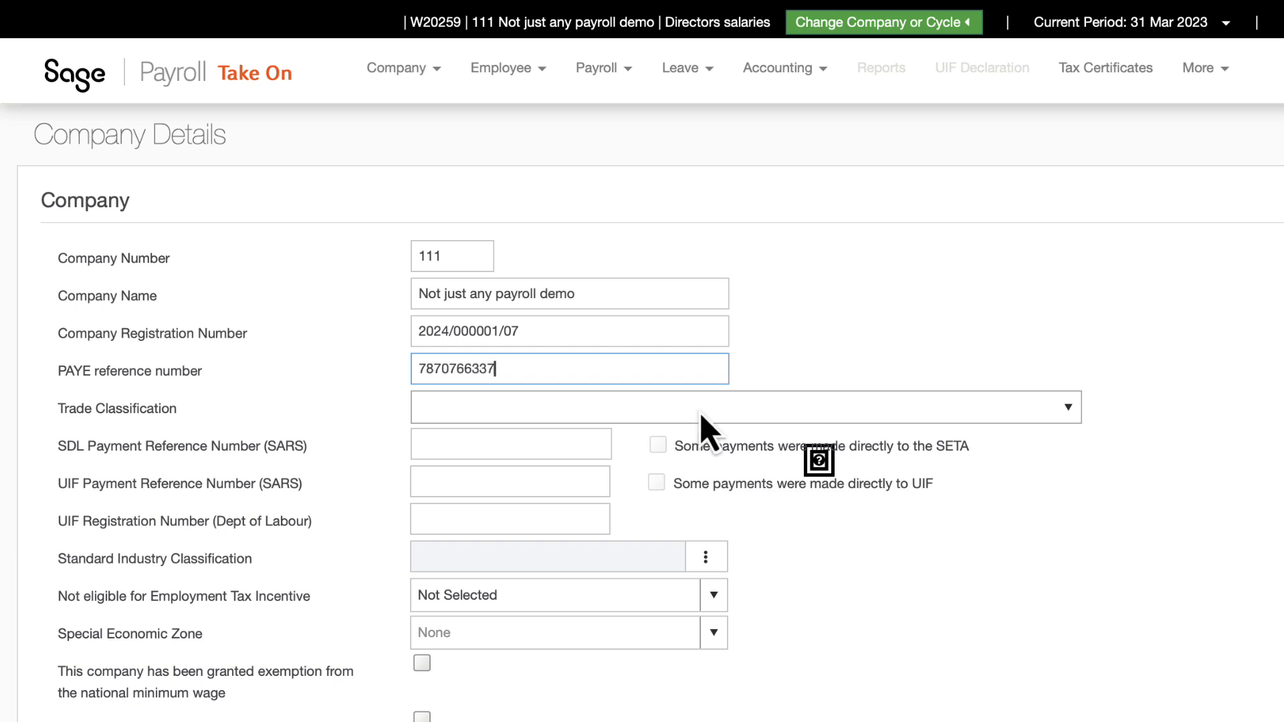
key("Tab")
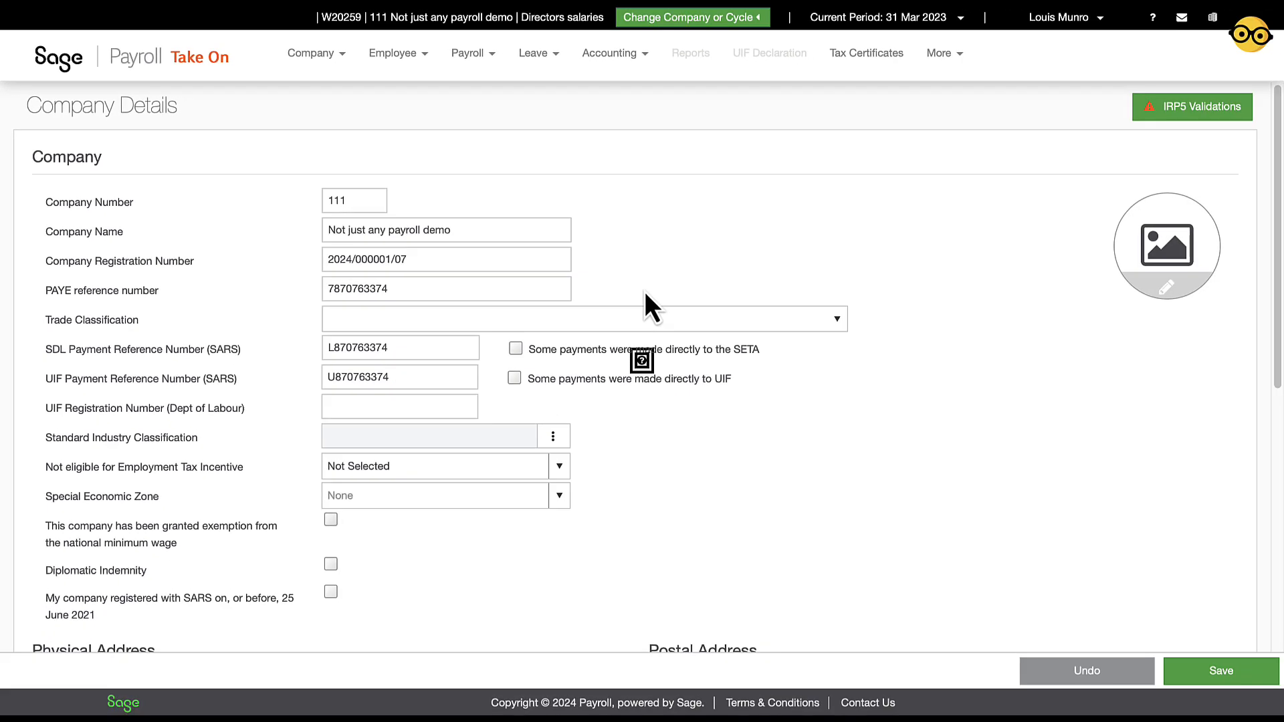
Set the Trade Classification to 2572 - Other business services under category 25
left_click(658, 315)
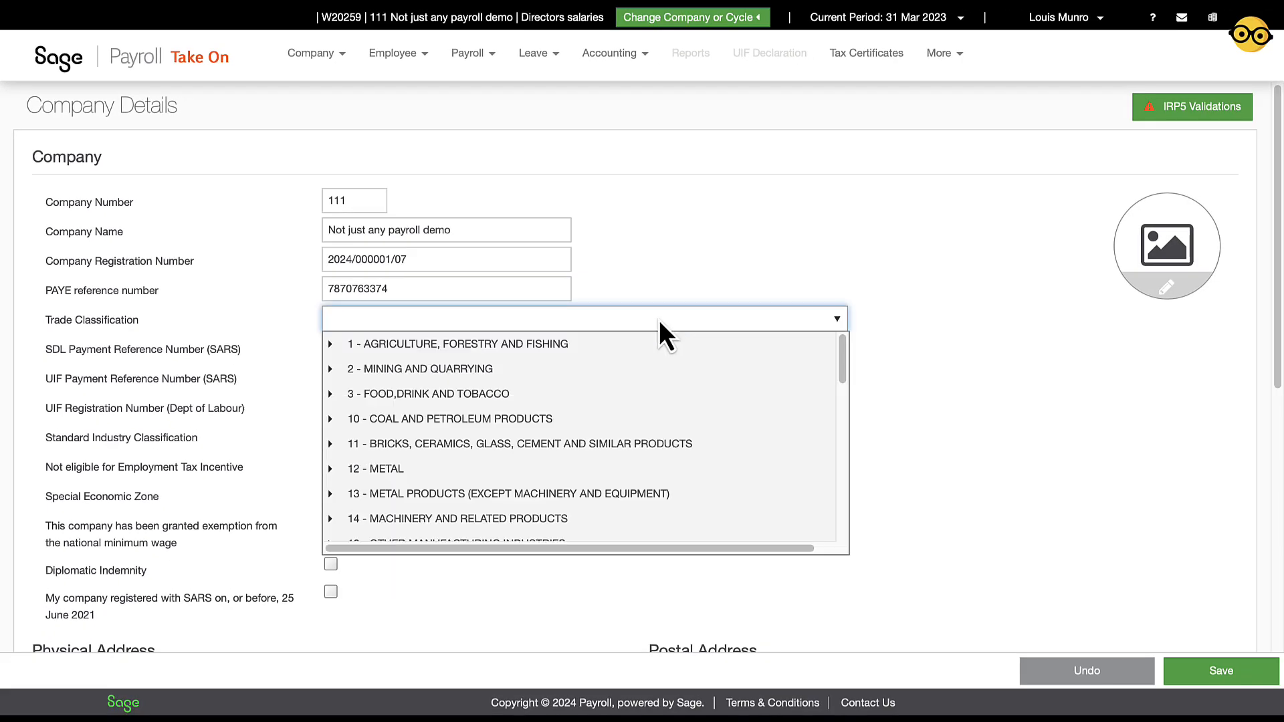
scroll(629, 400, "down", 10)
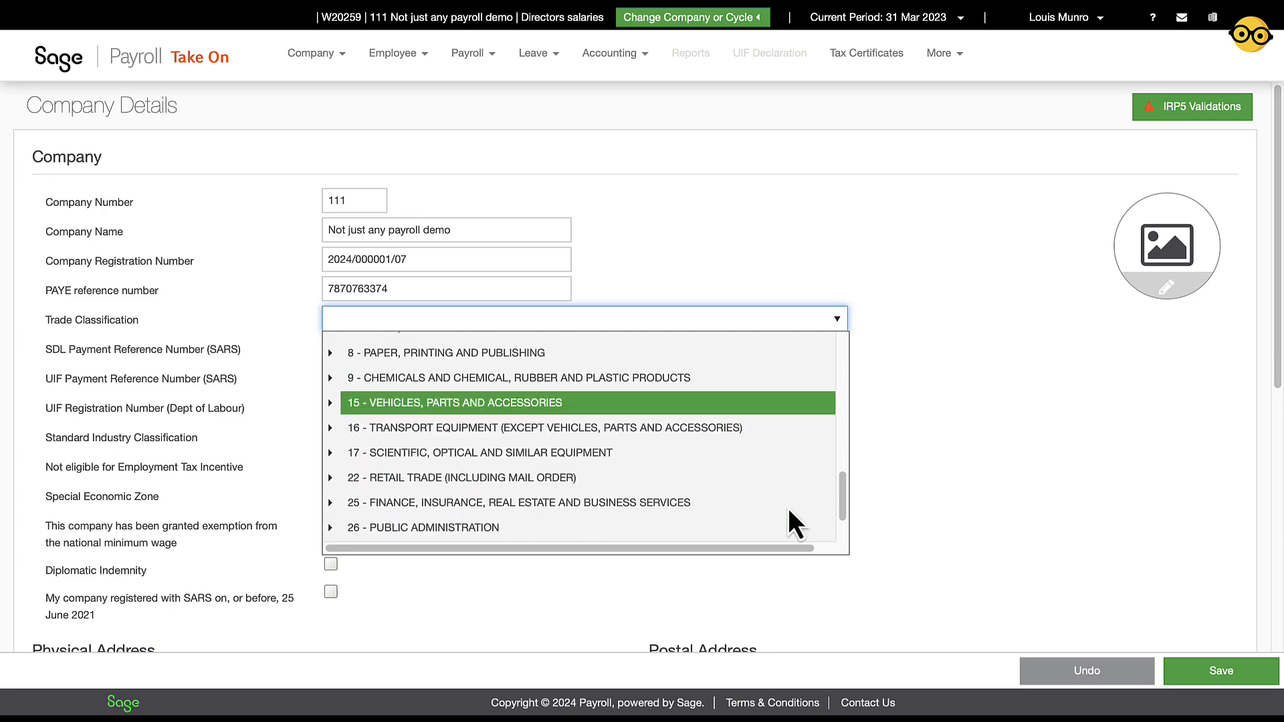
left_click(788, 507)
scroll(790, 476, "down", 10)
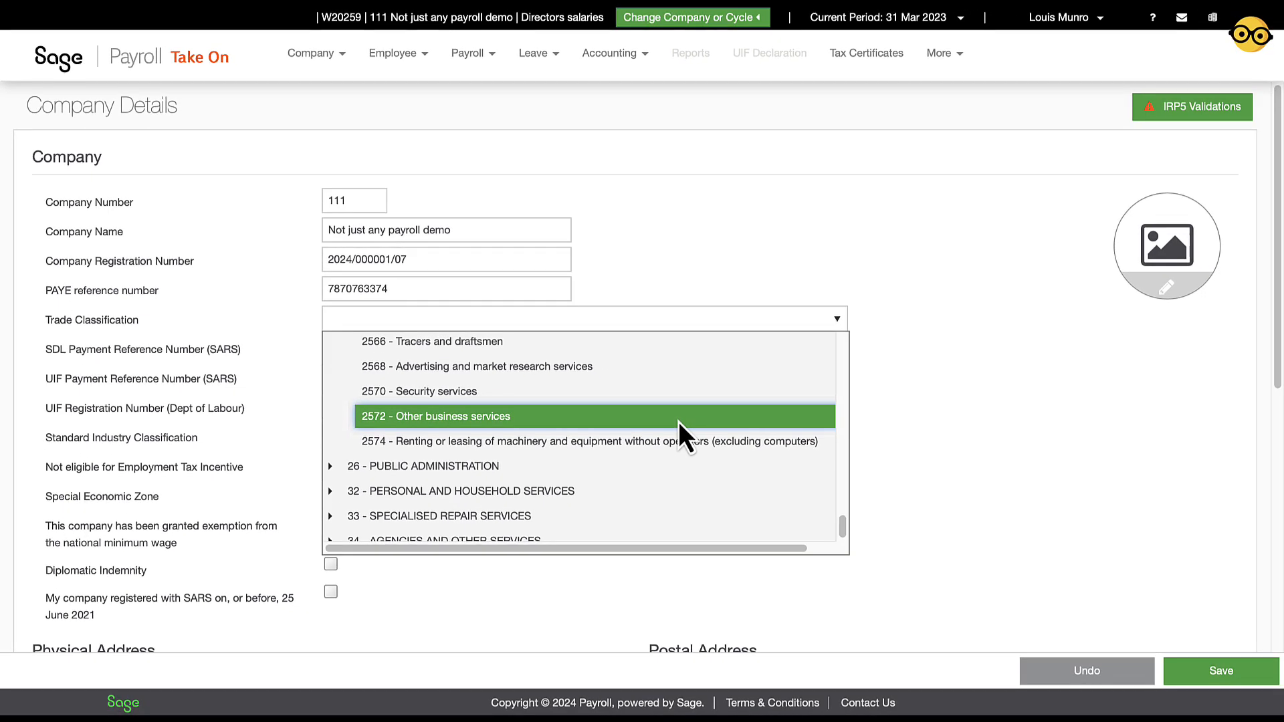
left_click(677, 421)
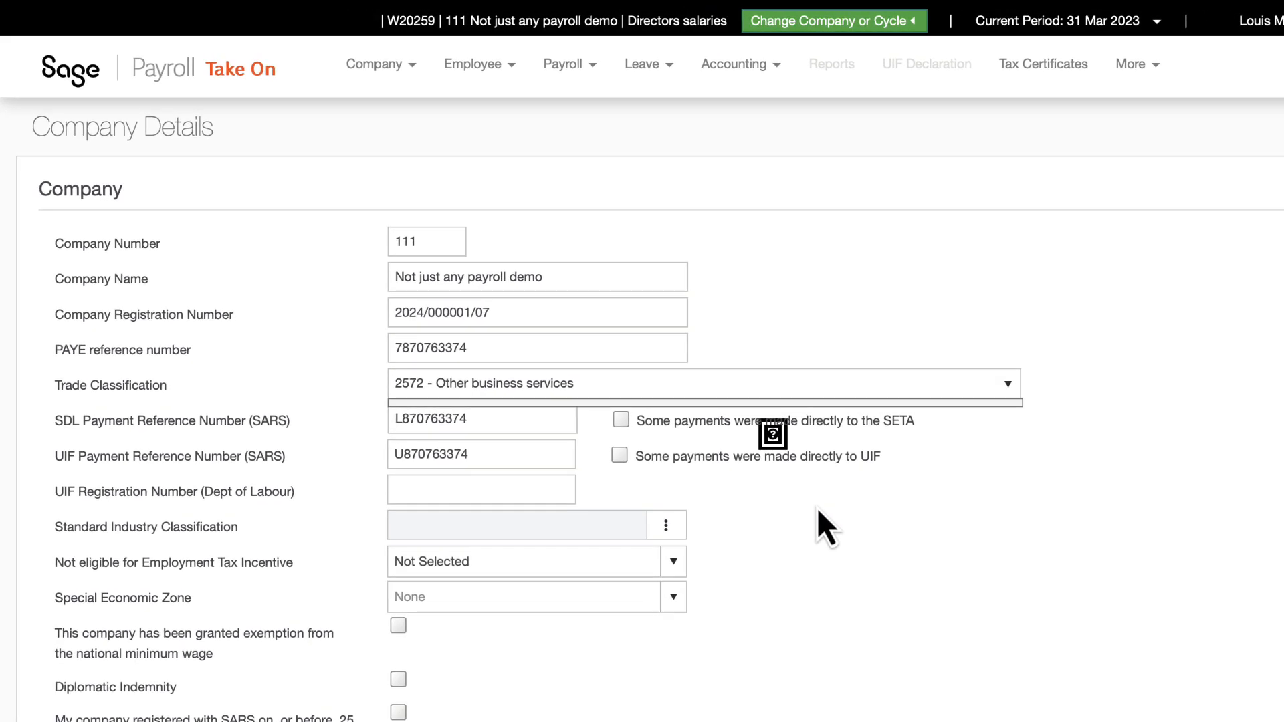
Enter the company's UIF registration number from the Dept of Labour
left_click(534, 486)
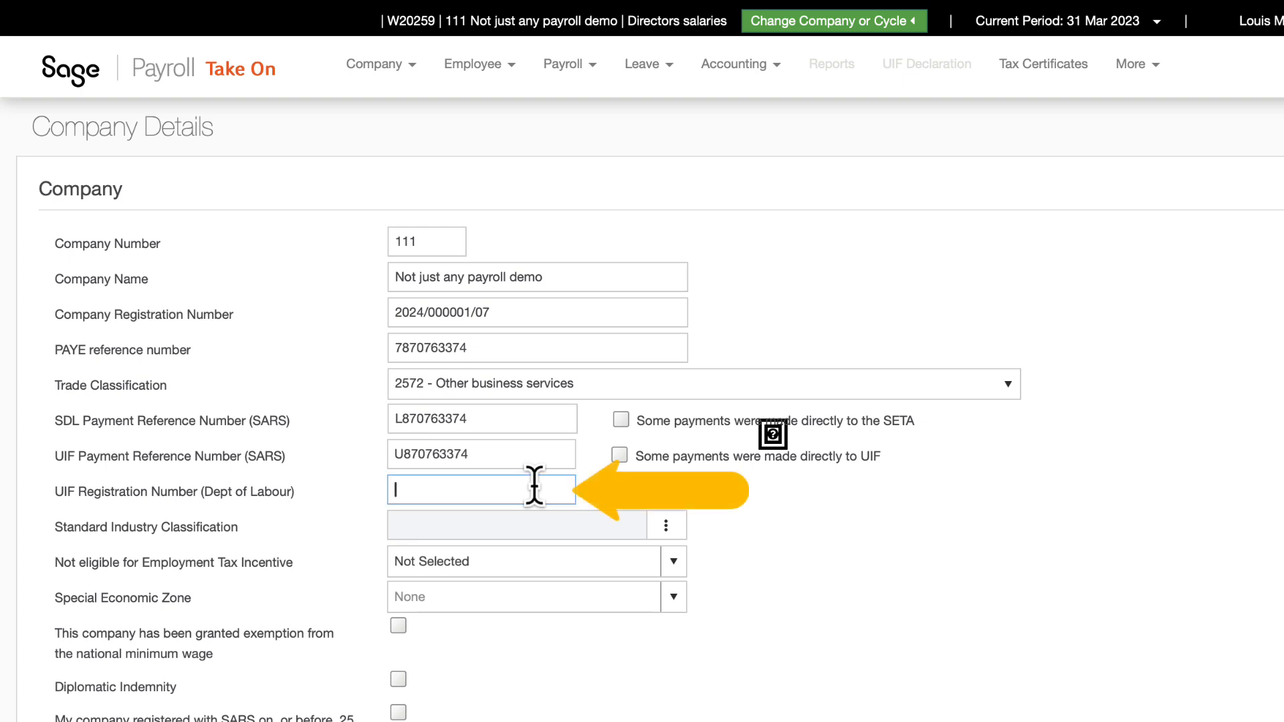
left_click(732, 524)
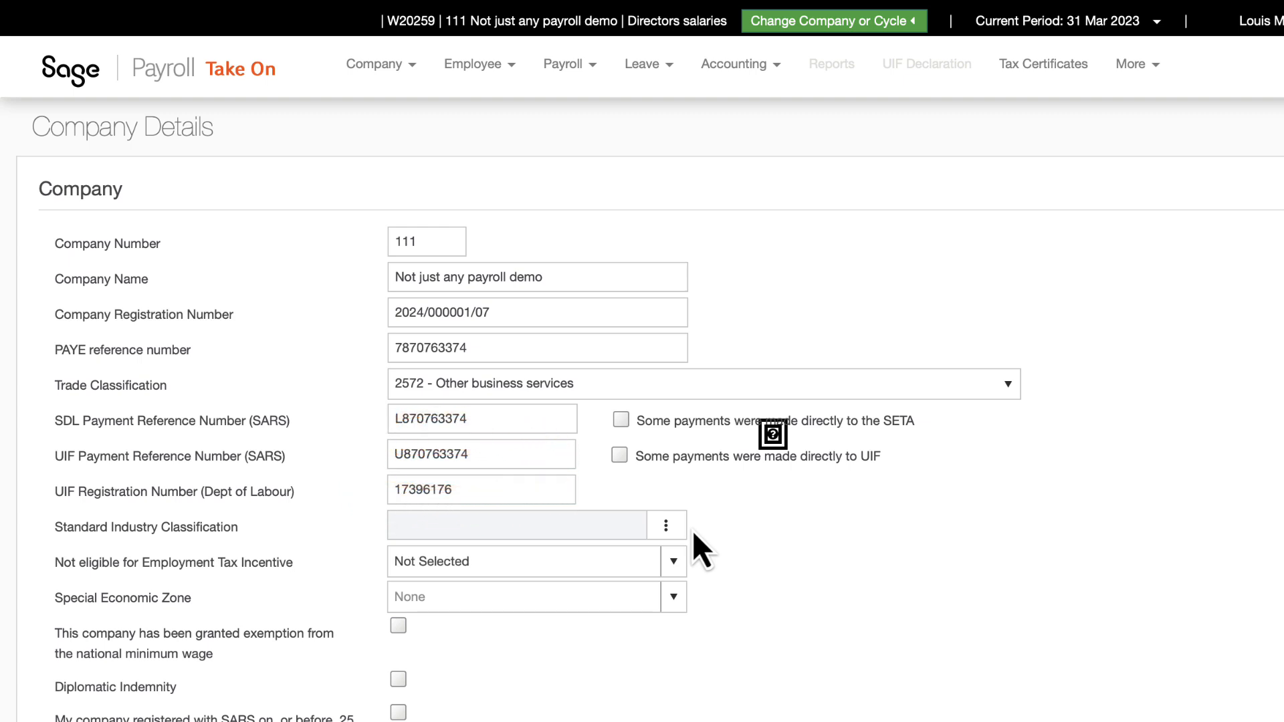
Set the Standard Industry Classification to 74100, Specialised design activities
left_click(667, 534)
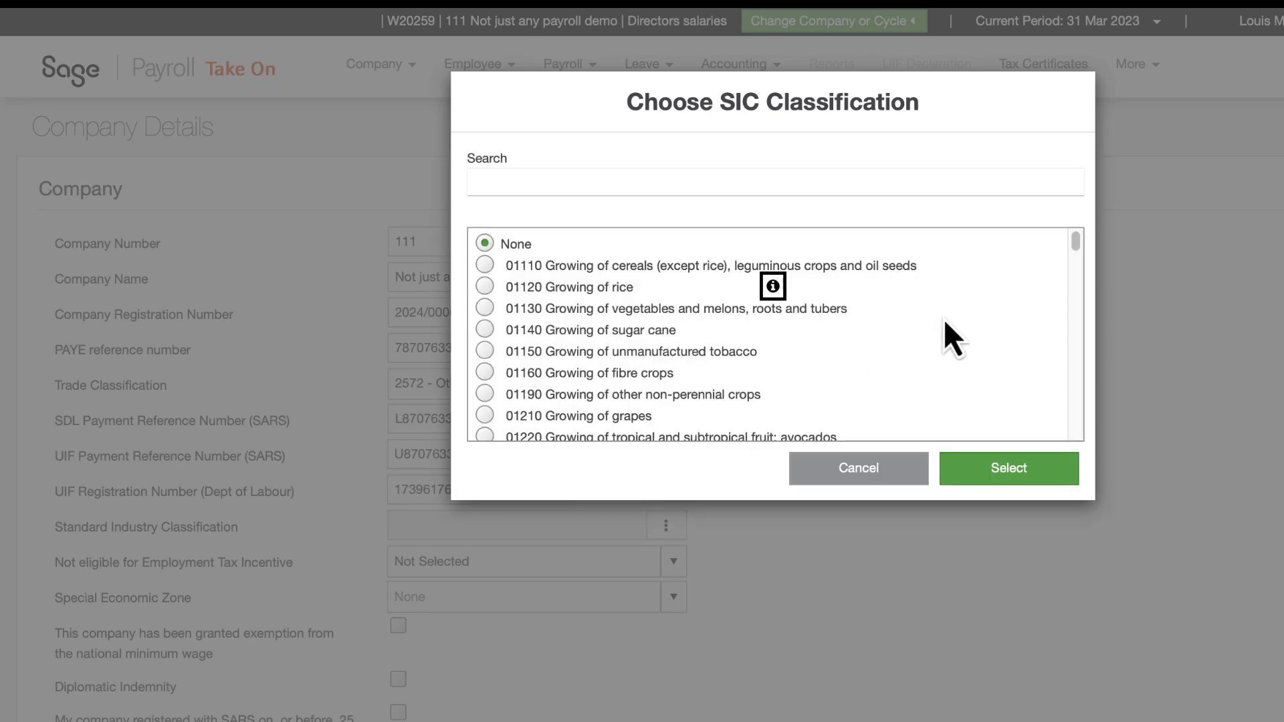
scroll(944, 318, "down", 15)
scroll(980, 310, "down", 20)
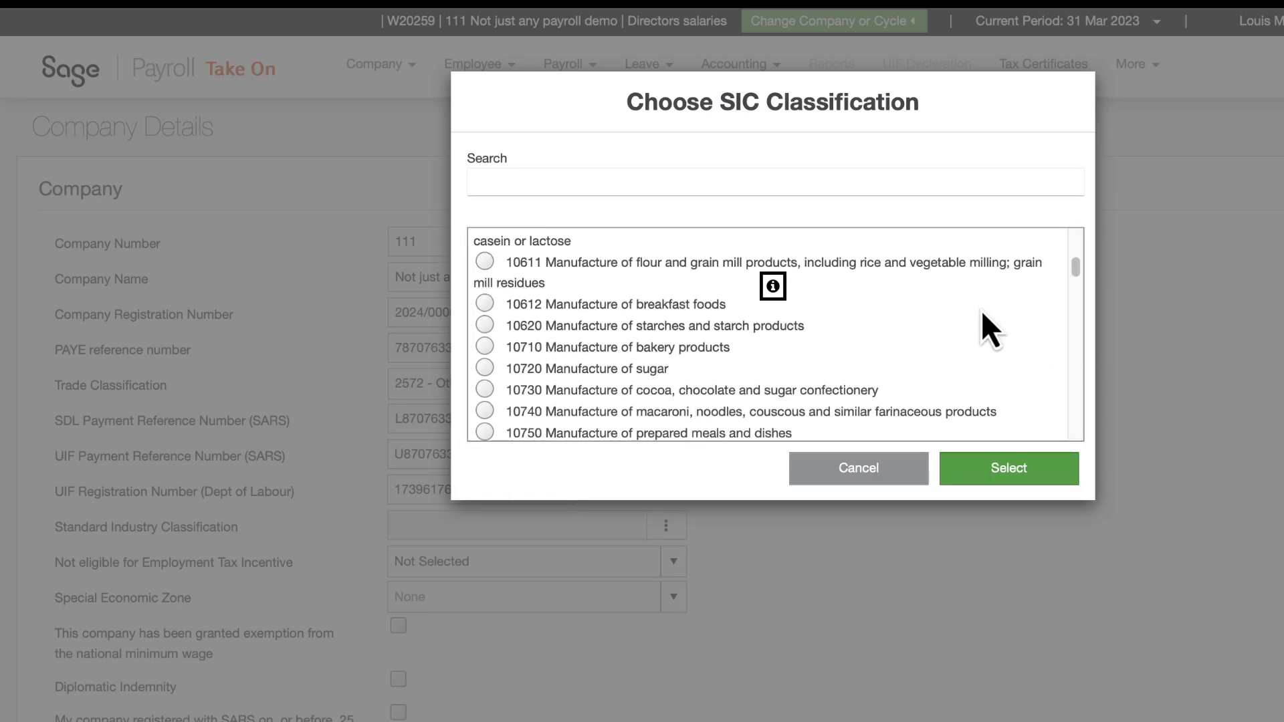
scroll(981, 310, "down", 20)
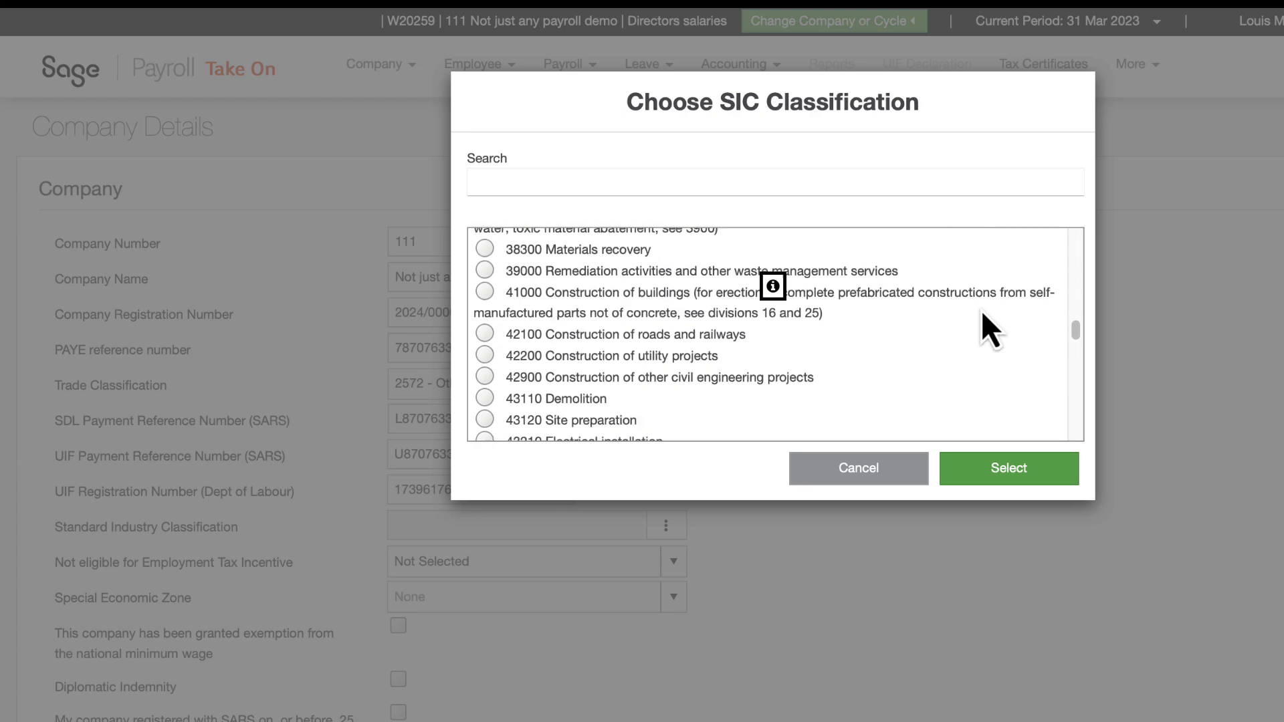
scroll(1028, 360, "down", 20)
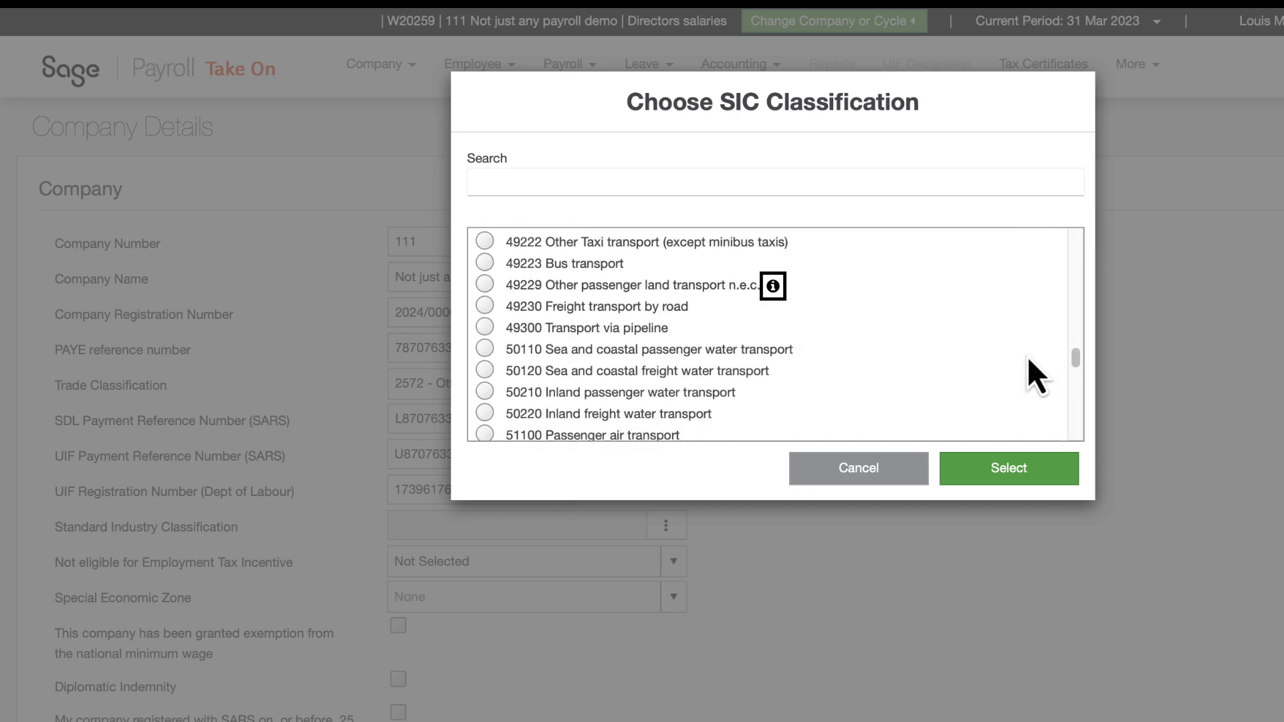
scroll(1036, 376, "down", 20)
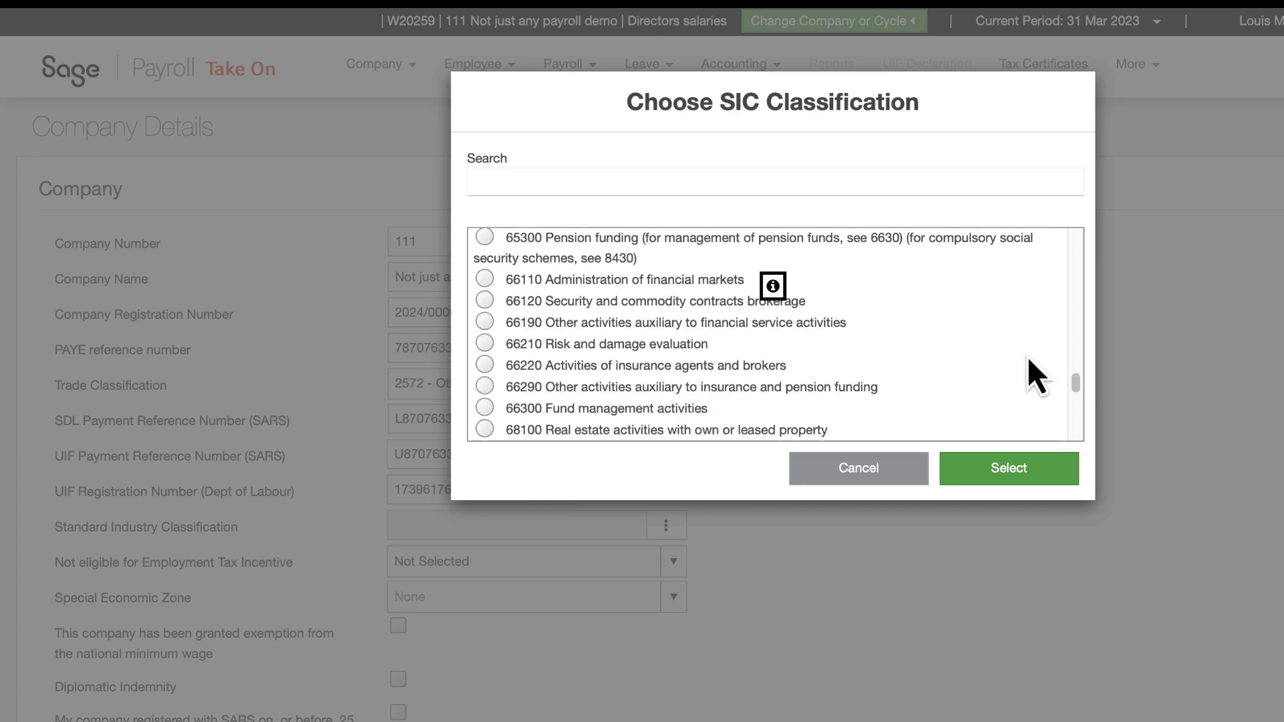
scroll(1004, 326, "down", 1)
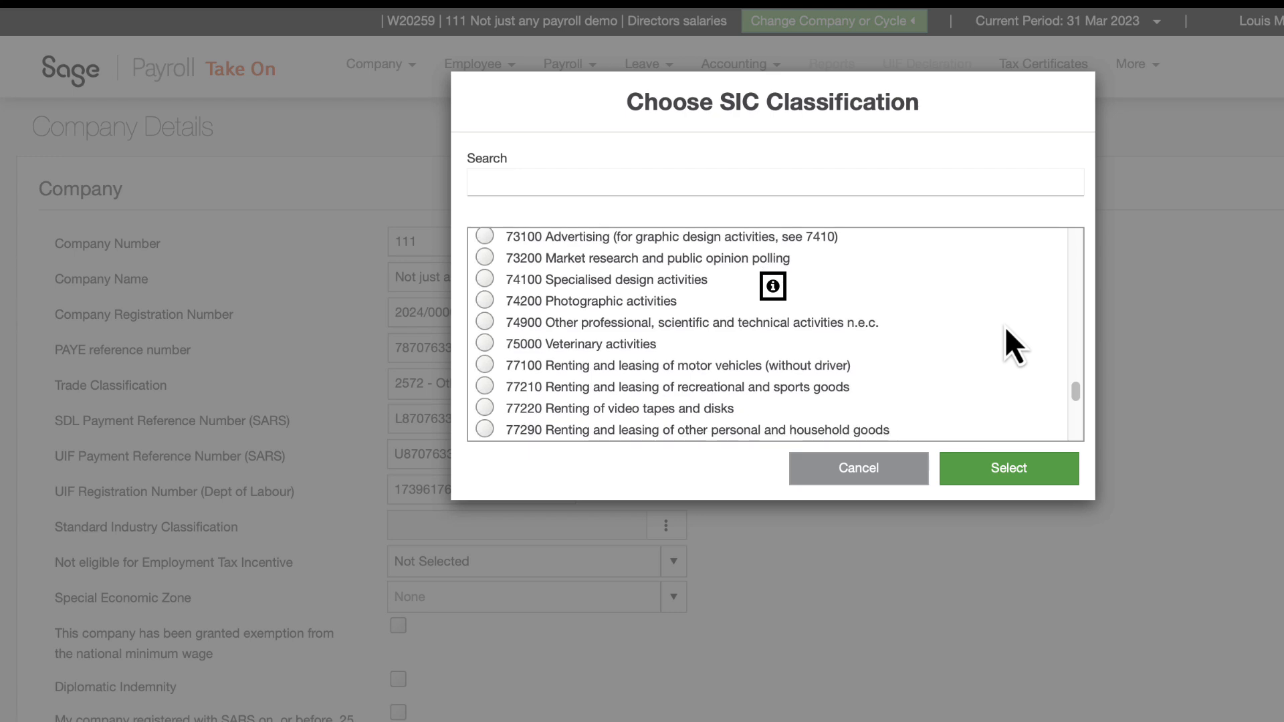
left_click(484, 279)
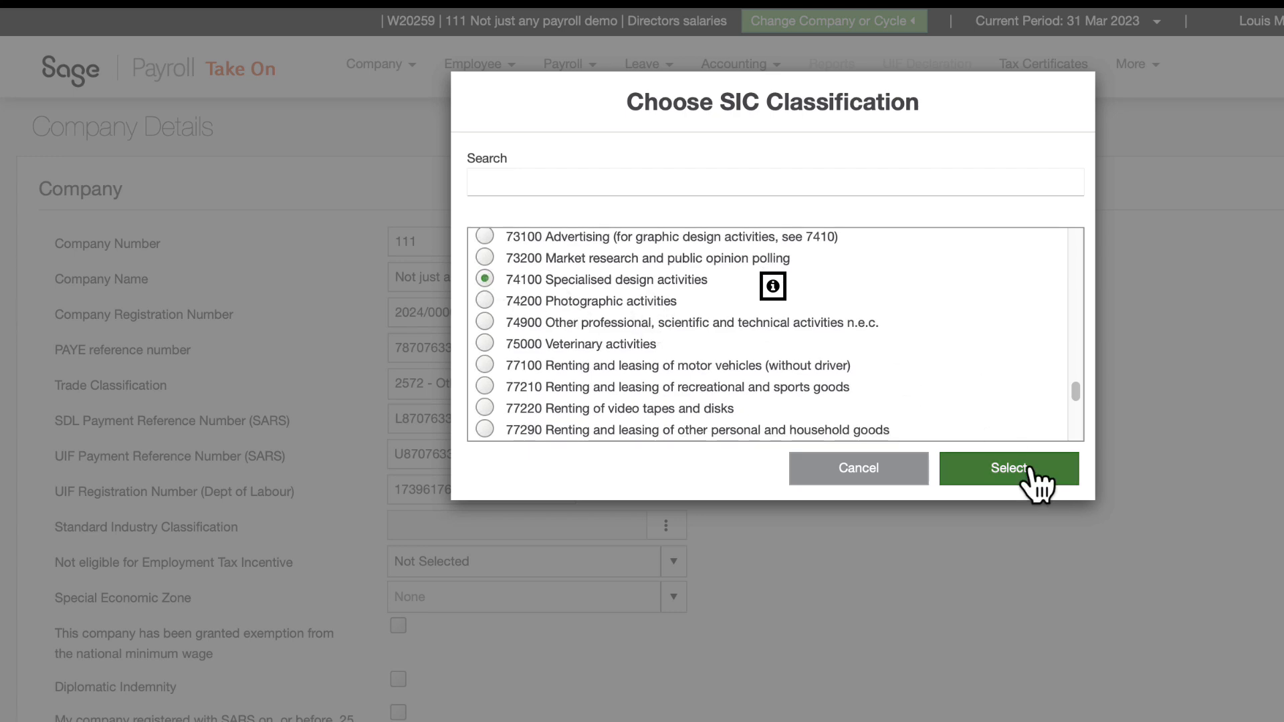
left_click(948, 472)
scroll(647, 477, "down", 1)
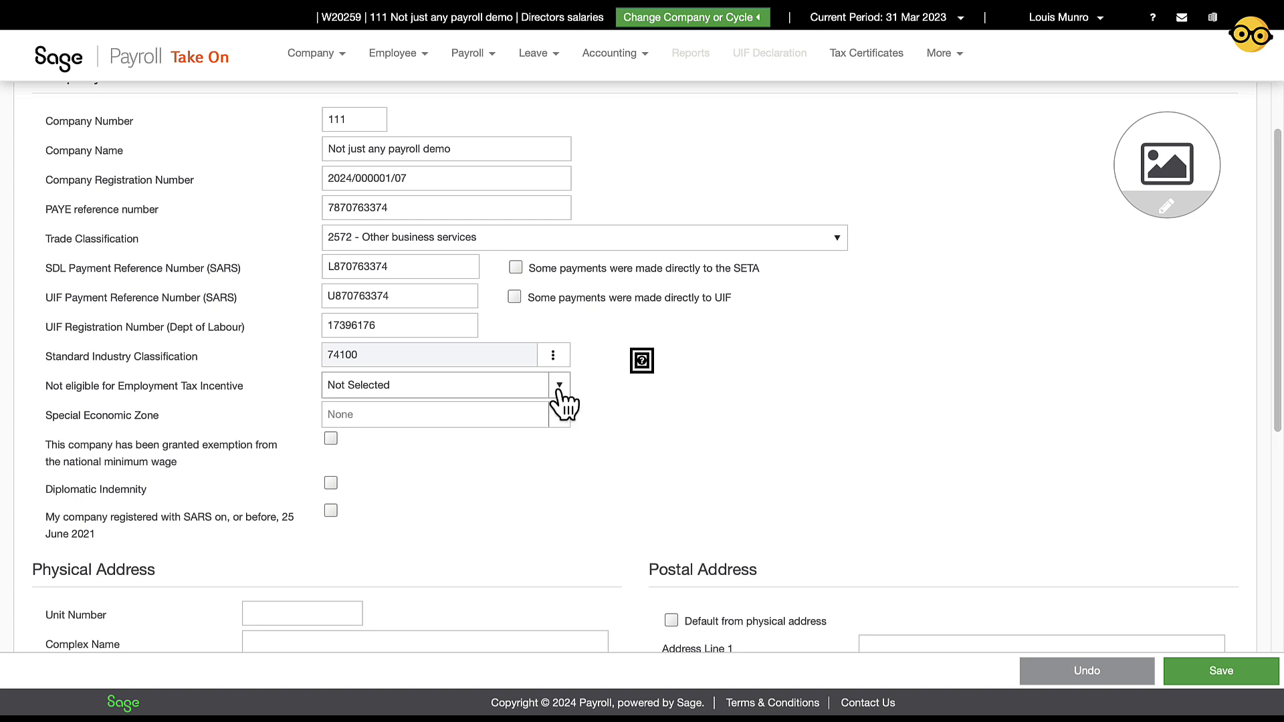
left_click(561, 389)
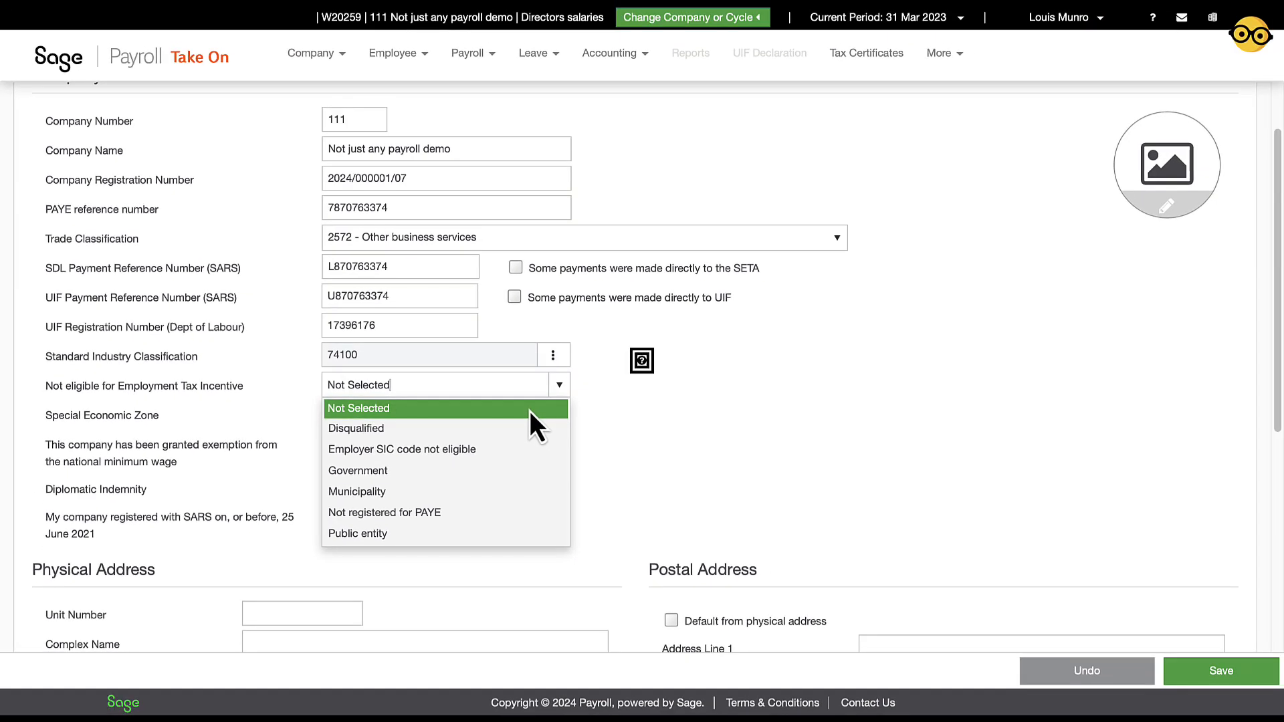
Leave ETI eligibility as Not Selected and Special Economic Zone as None
left_click(529, 410)
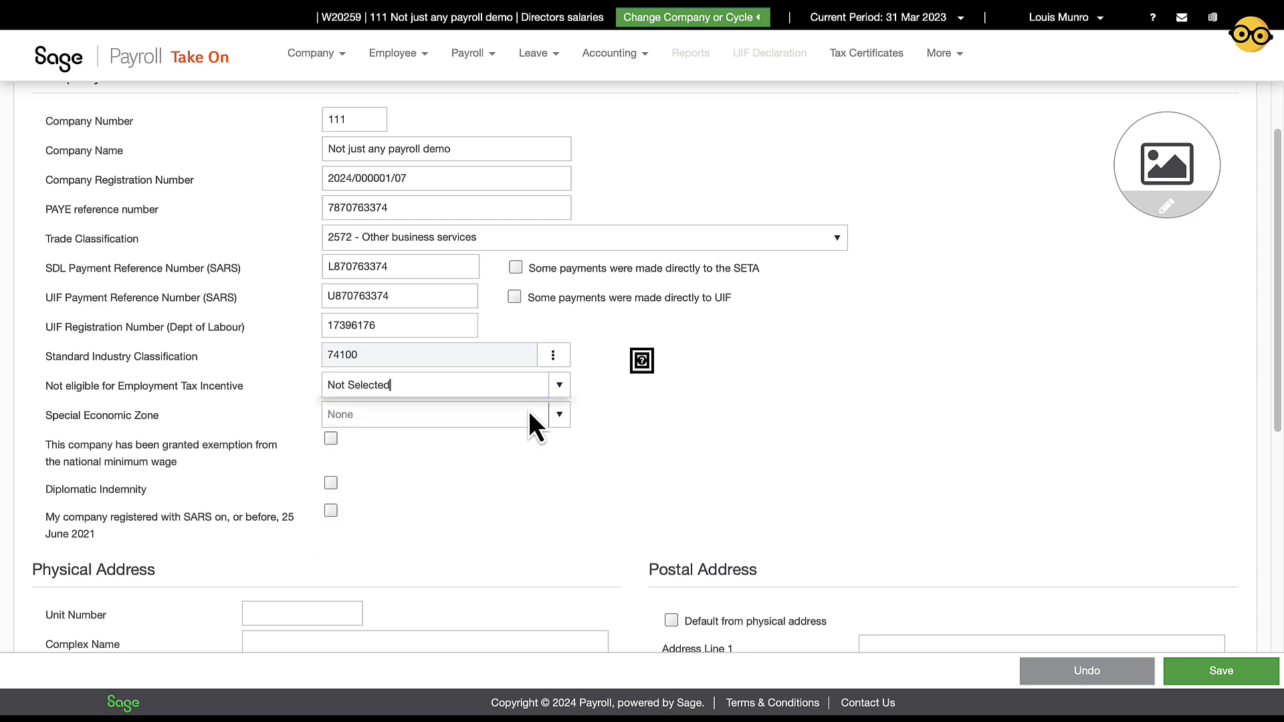
left_click(561, 414)
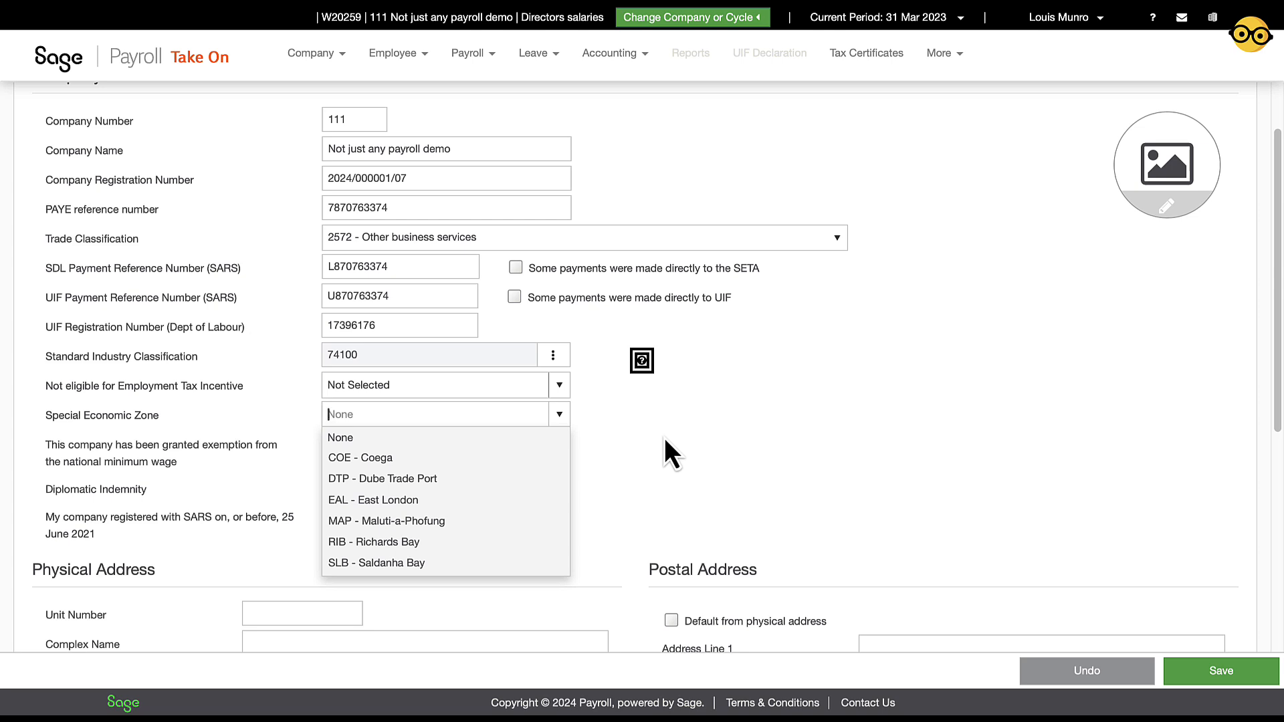
left_click(559, 416)
scroll(585, 495, "down", 4)
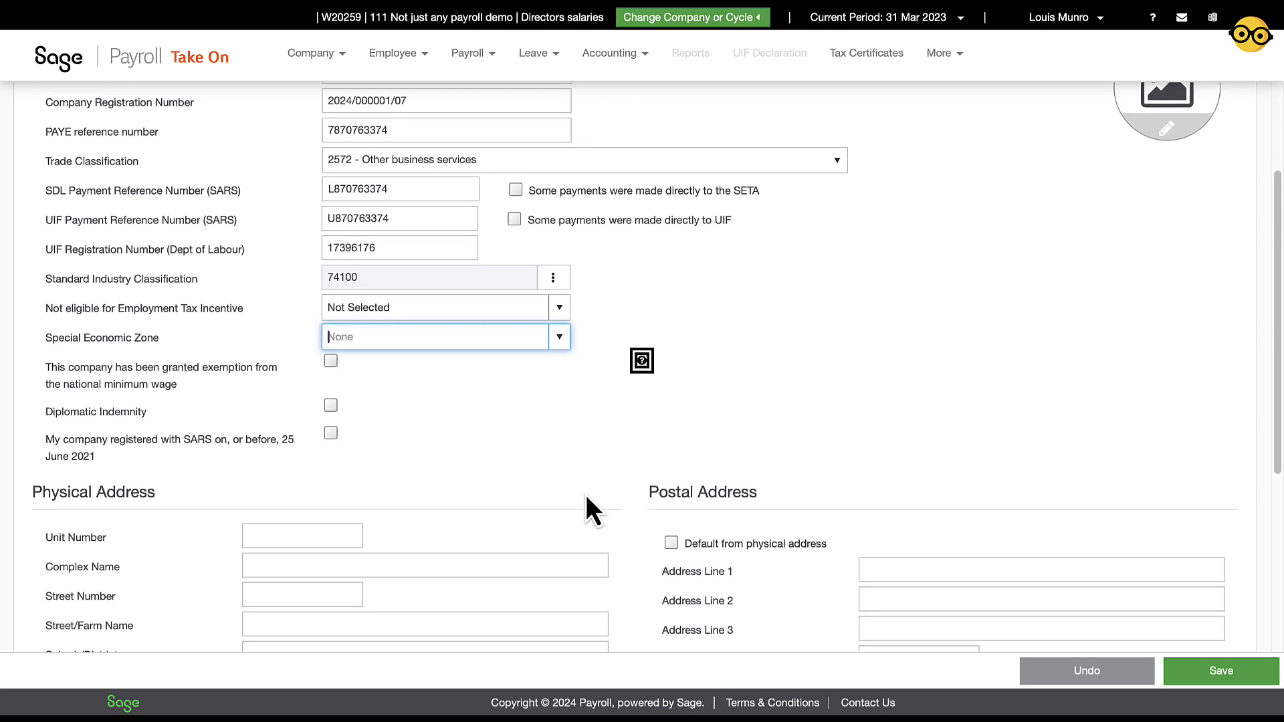
key("Tab")
left_click(324, 427)
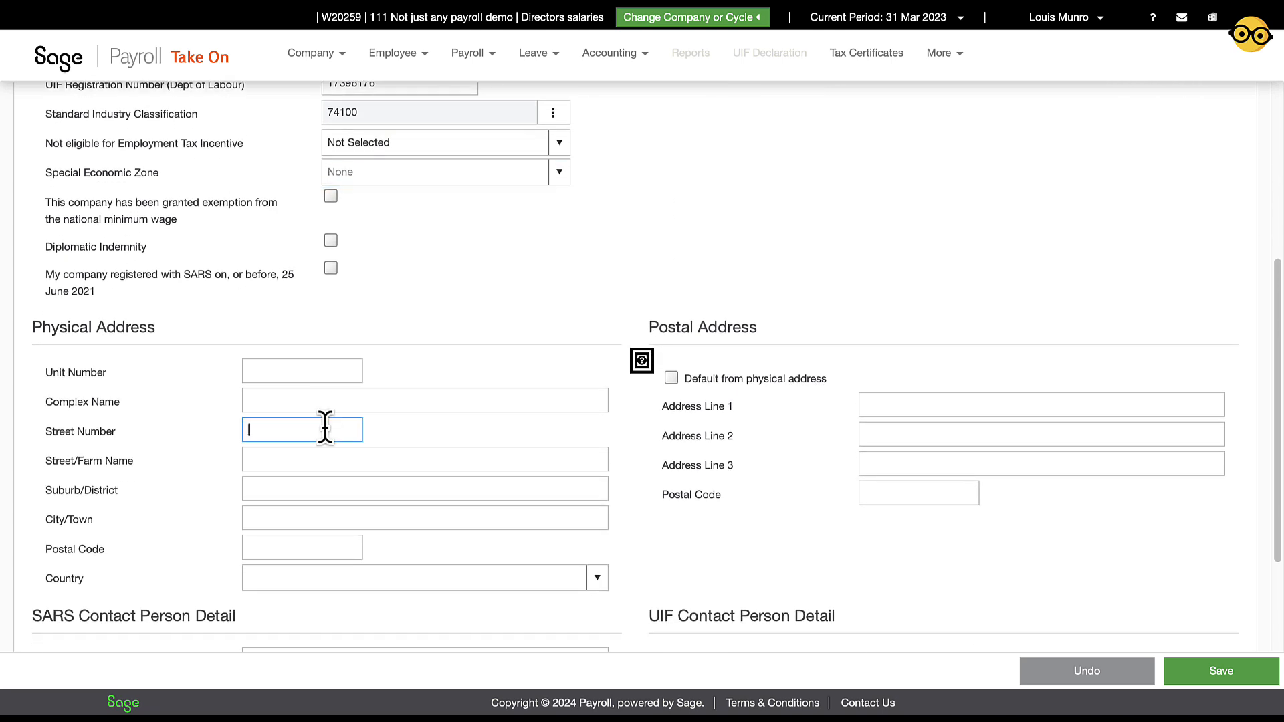
key("Tab")
key("Tab")
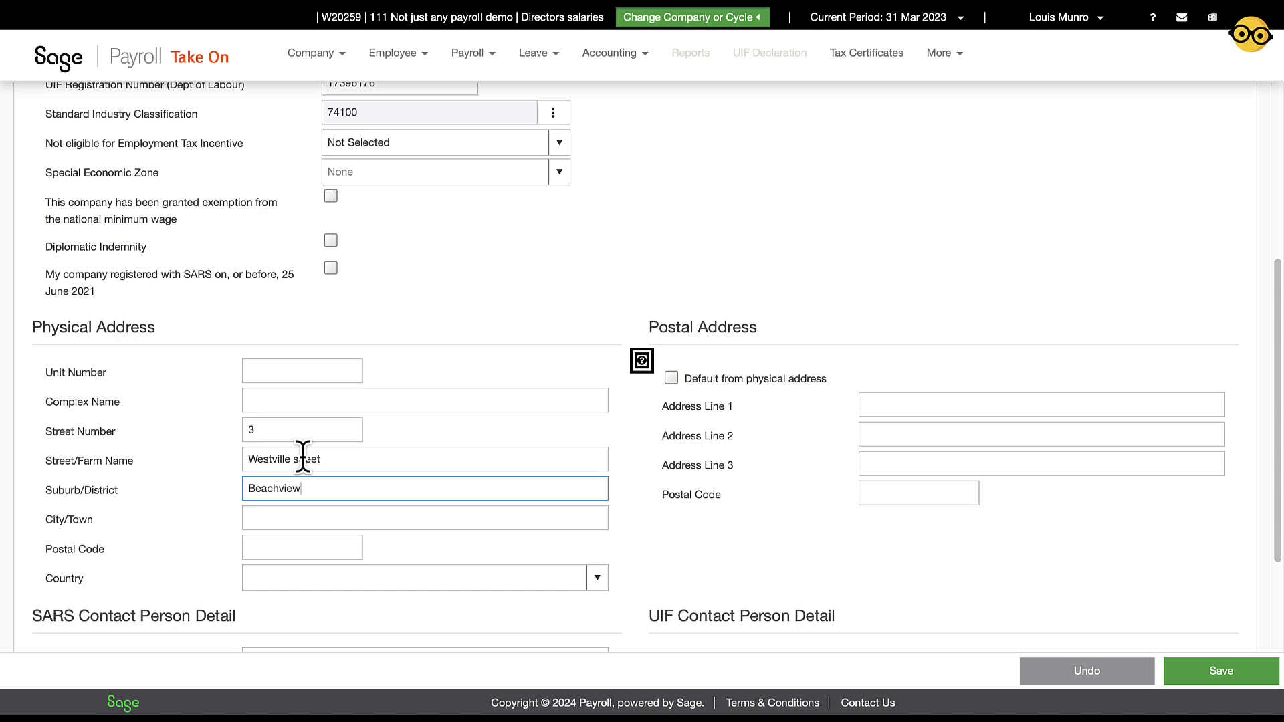
key("Tab")
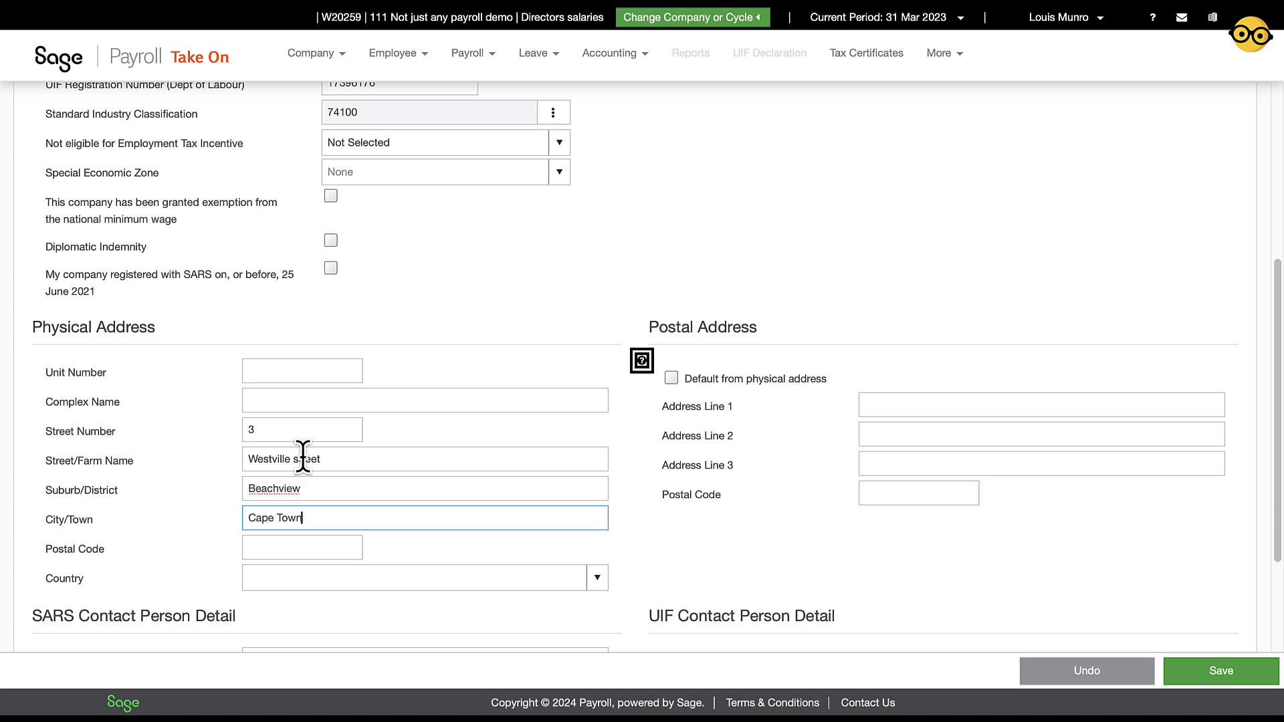
key("Tab")
key("Tab")
Set the country to South Africa and default the postal address from the physical address
left_click(597, 578)
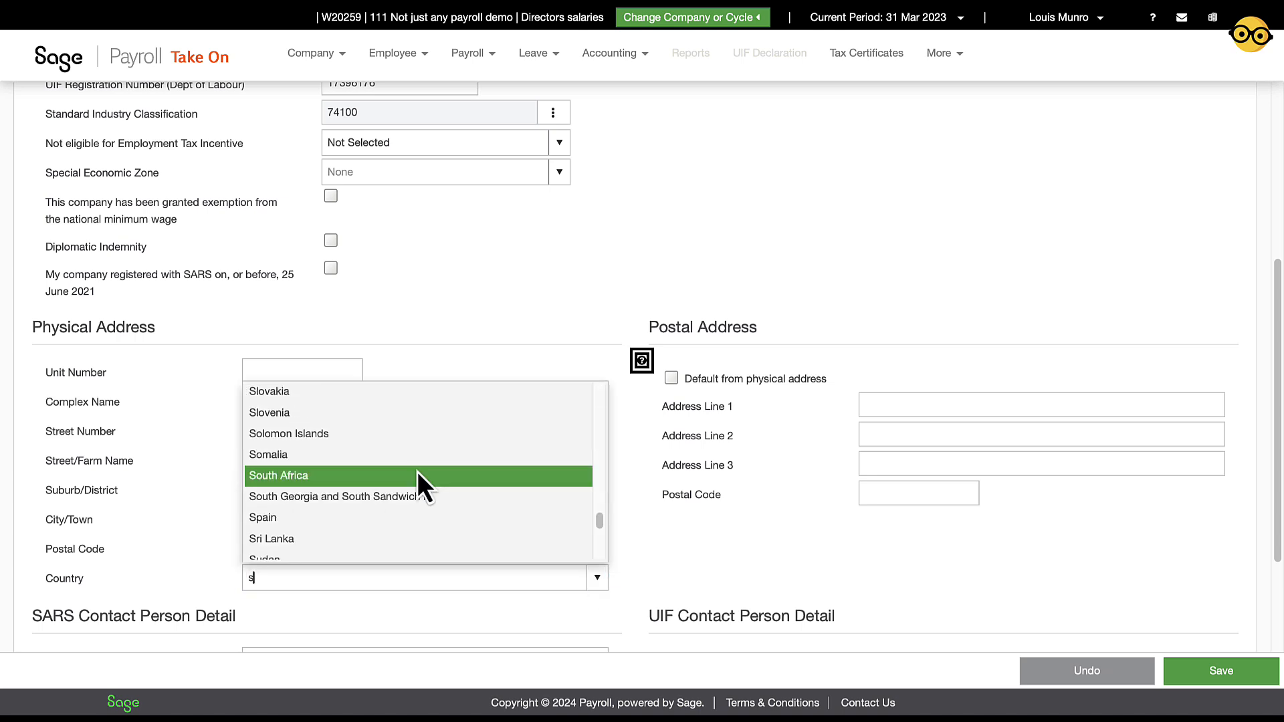
left_click(420, 476)
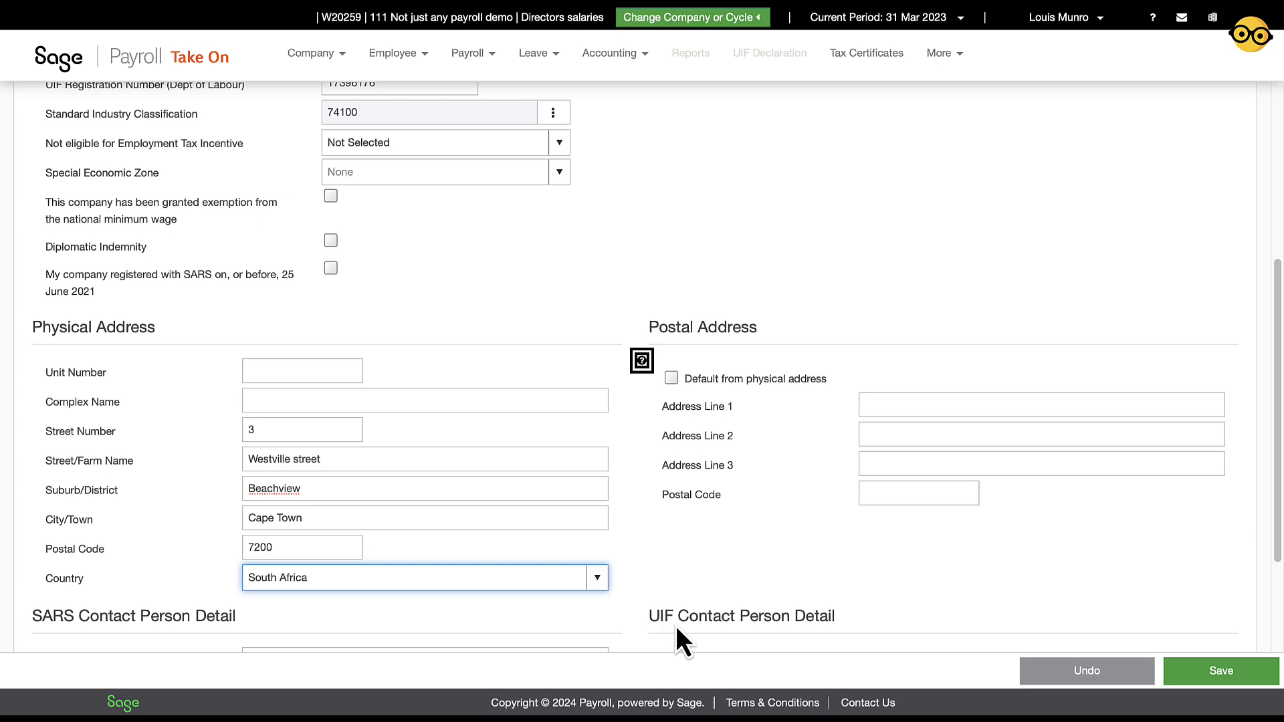
scroll(718, 556, "down", 1)
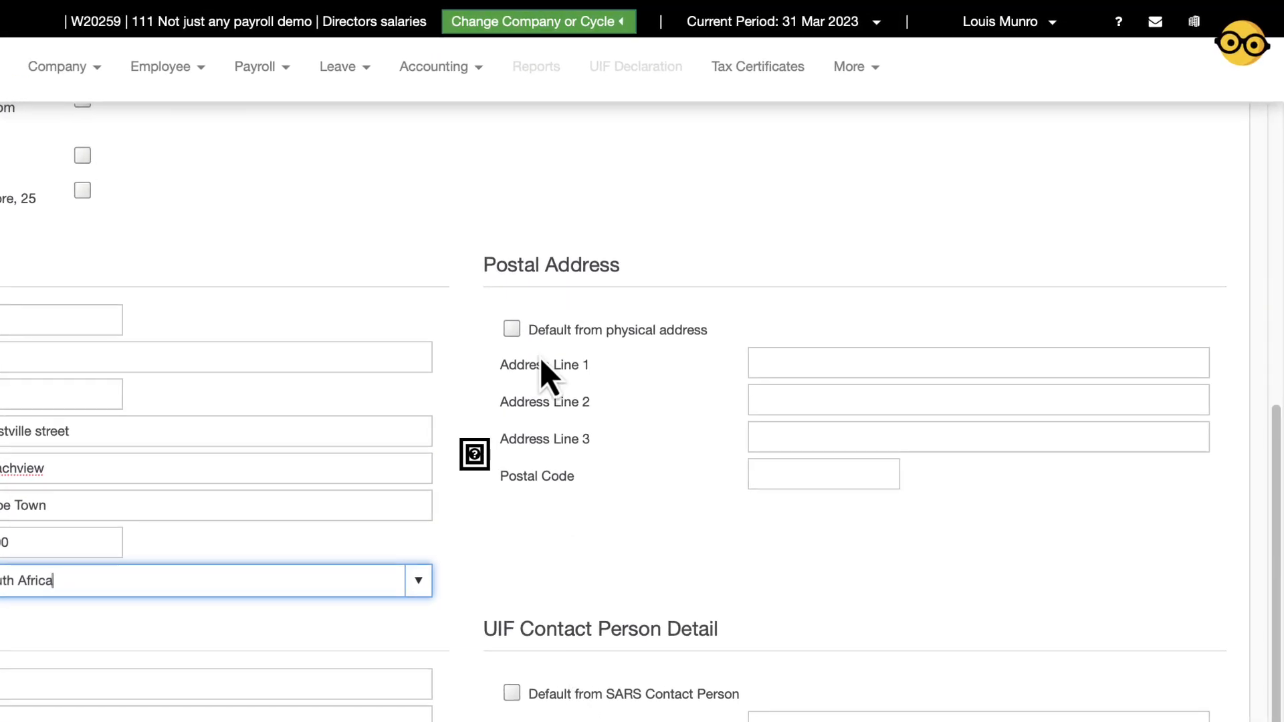
left_click(511, 330)
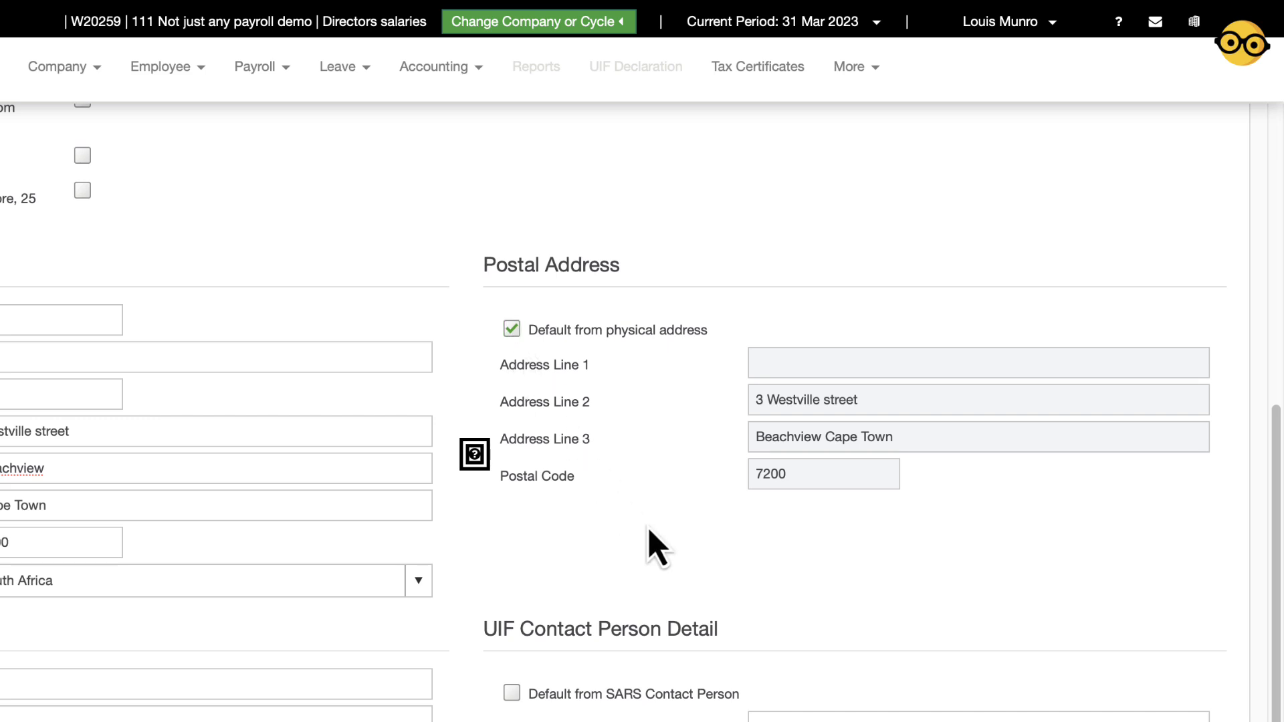
scroll(648, 529, "down", 1)
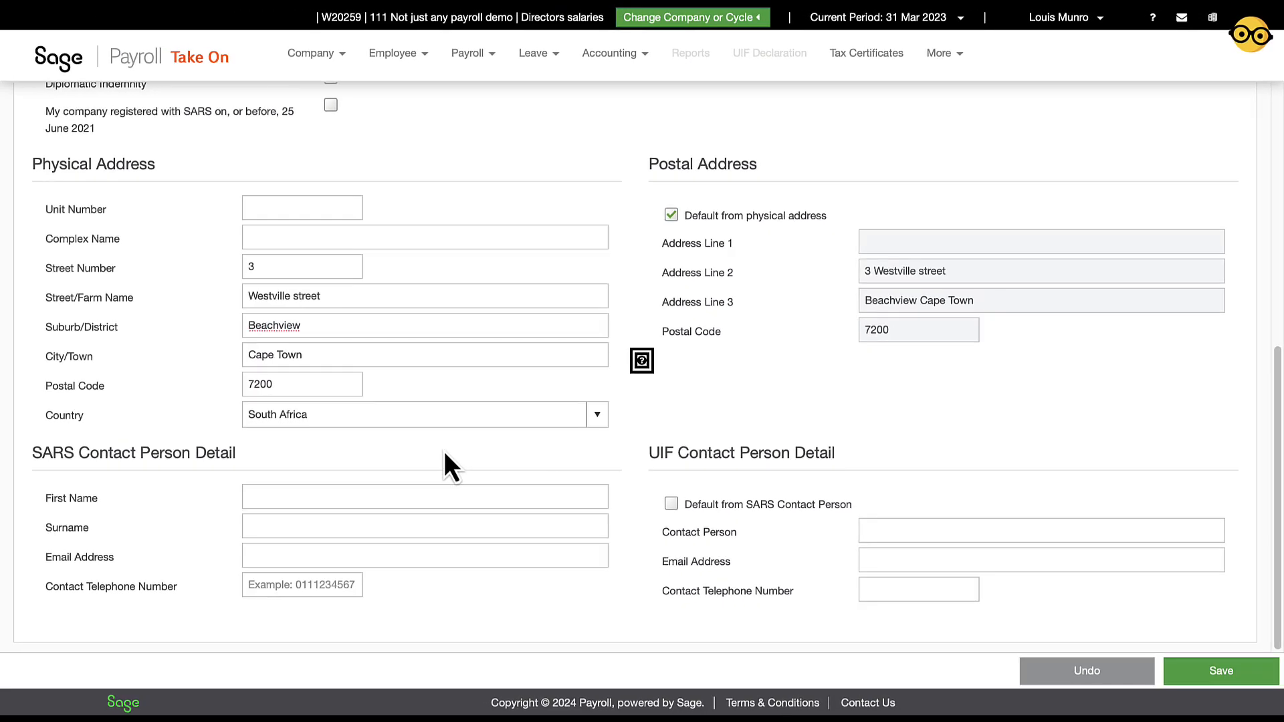
Enter the SARS contact's first name, surname, e-mail and phone, and default the UIF contact from it
left_click(368, 512)
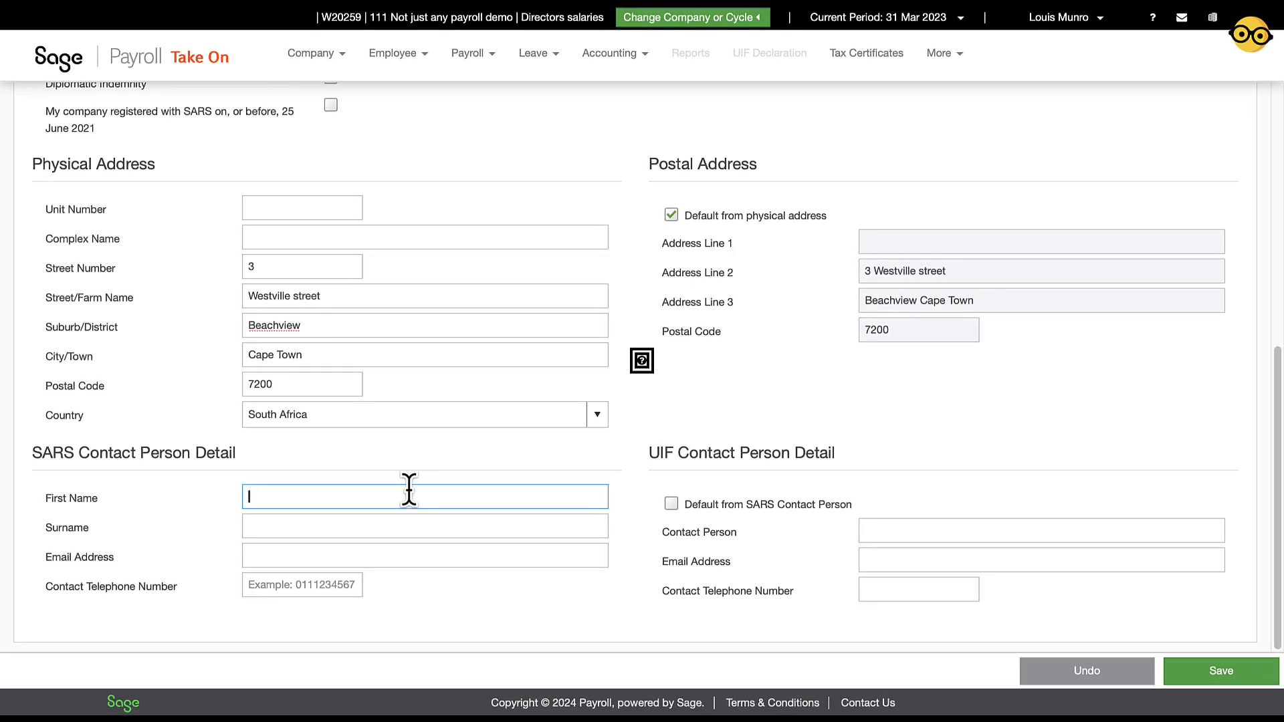
type("Joe")
key("Tab")
type("Soap")
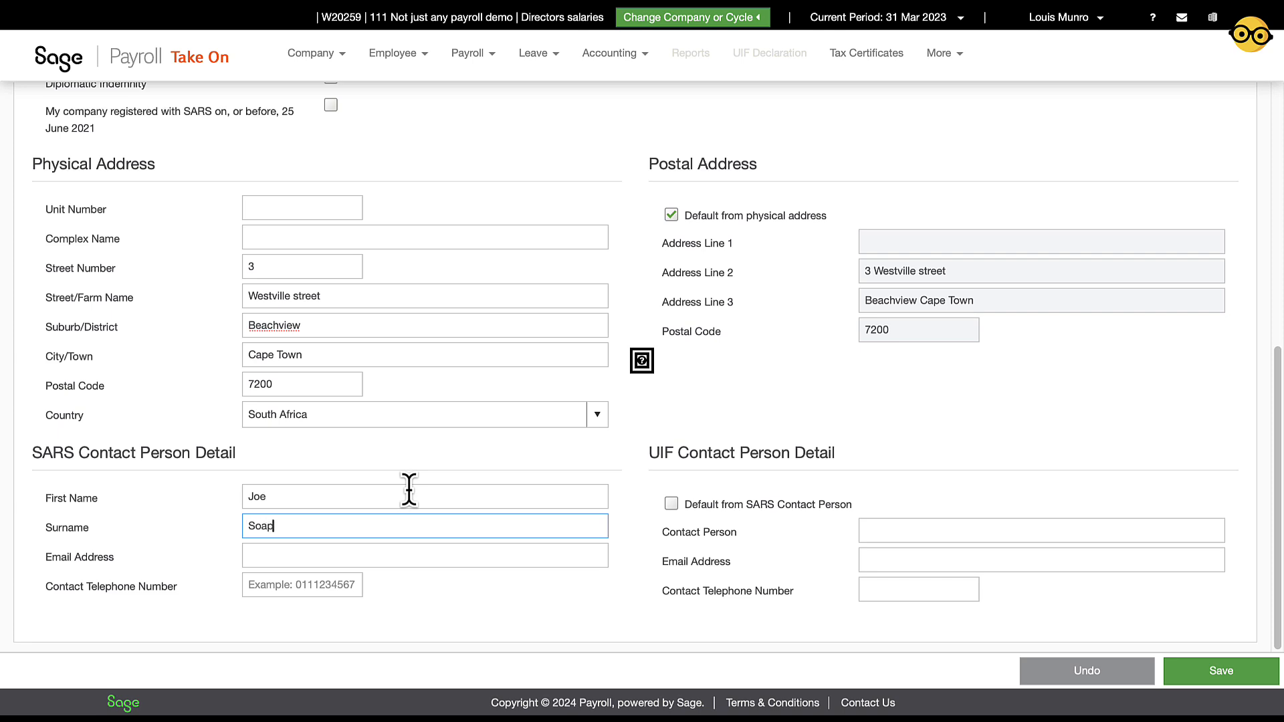
key("Tab")
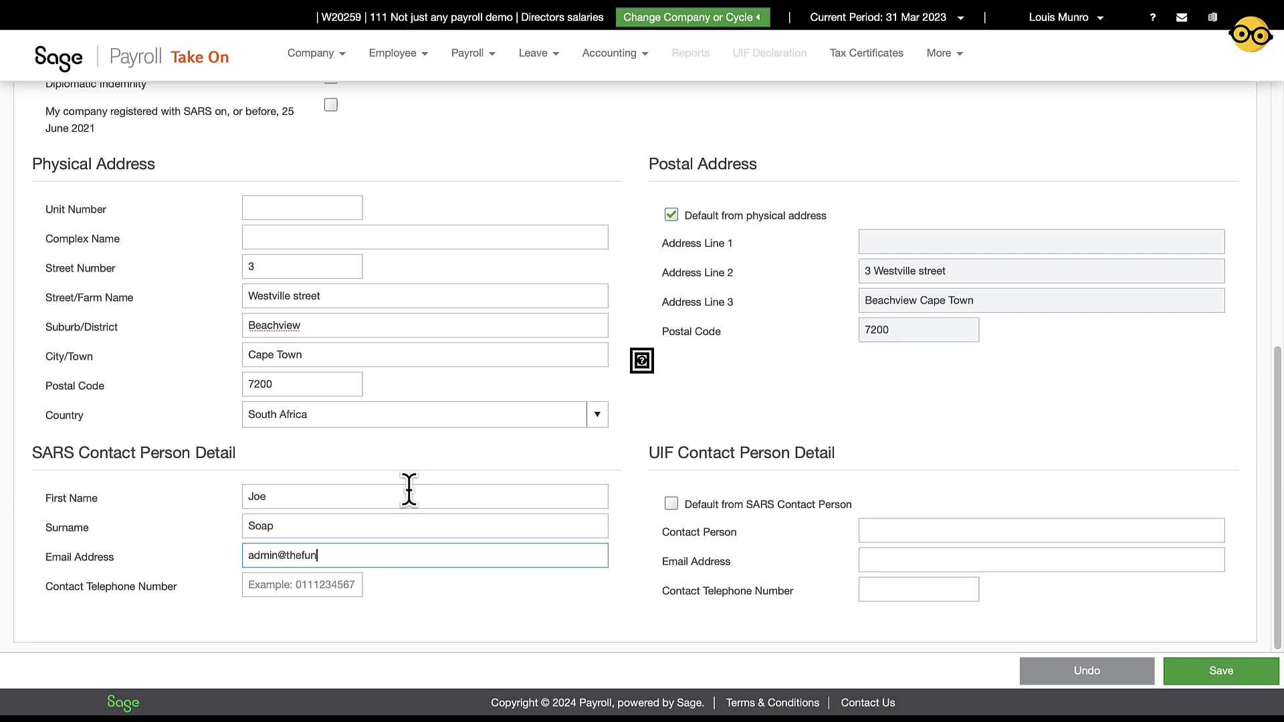
key("Tab")
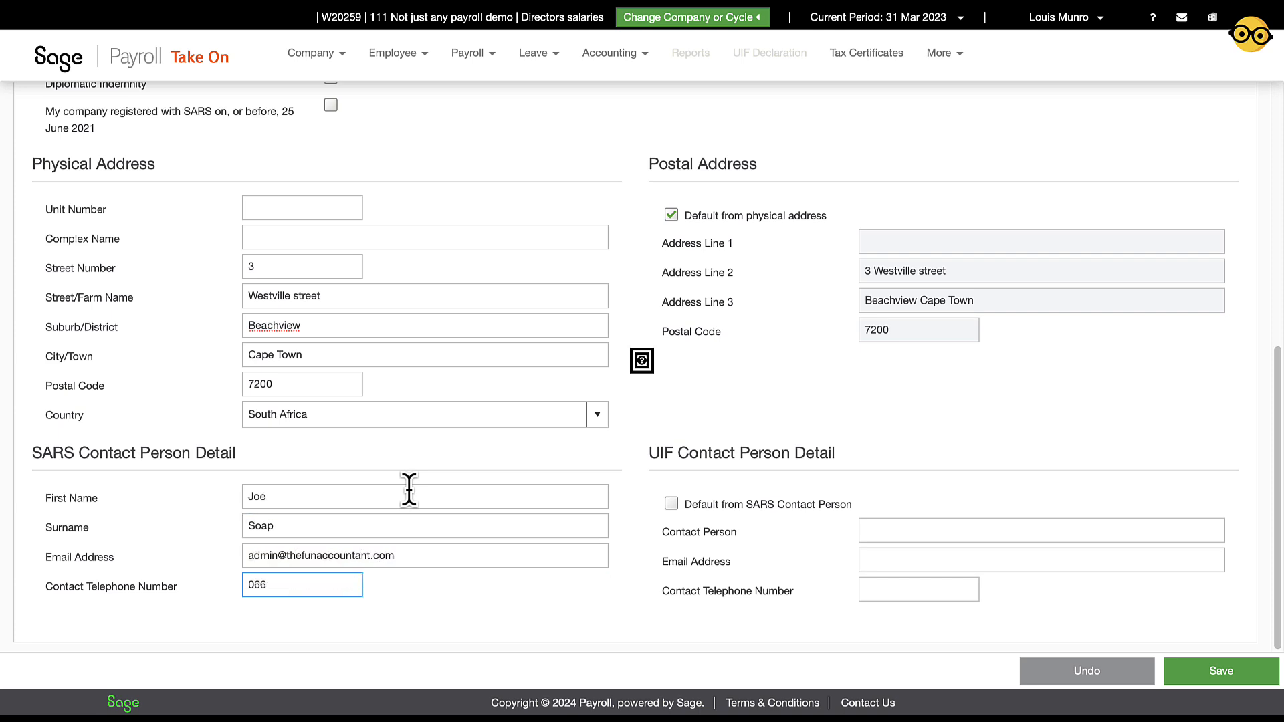
key("Tab")
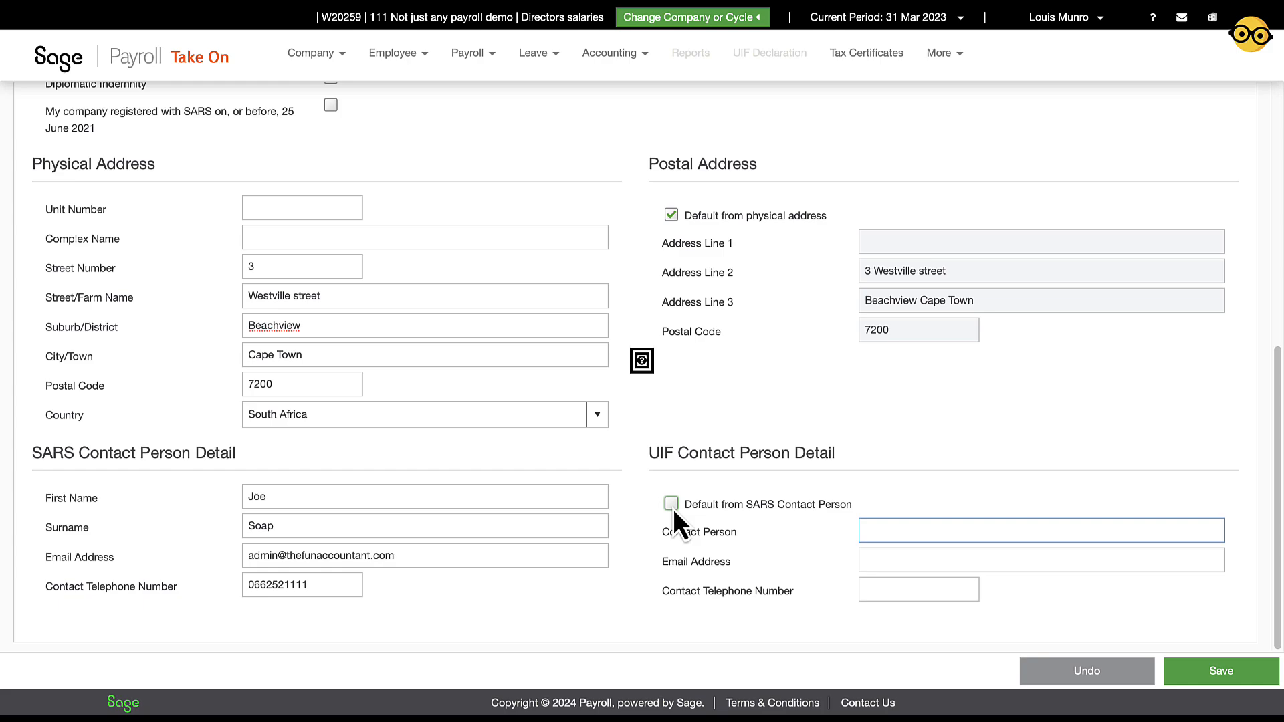
left_click(515, 448)
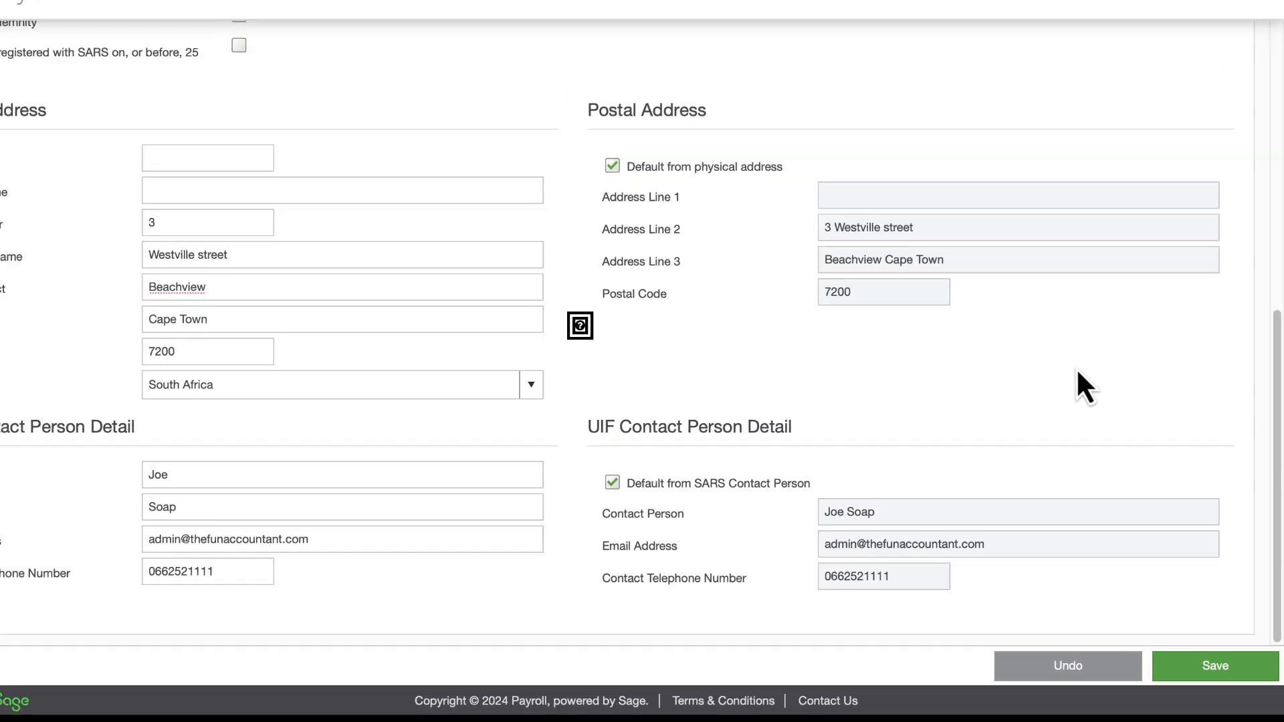
scroll(1073, 373, "up", 5)
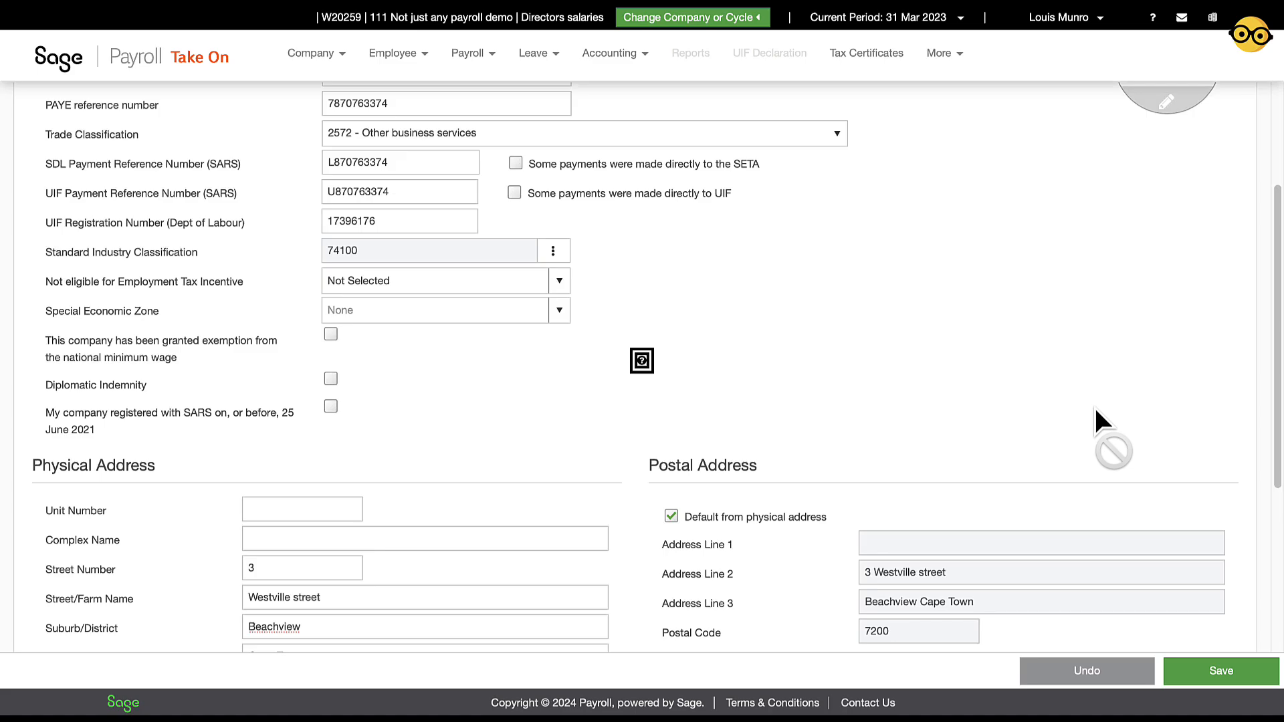
Upload The Fun Accountant logo as the company photo
scroll(1094, 406, "up", 3)
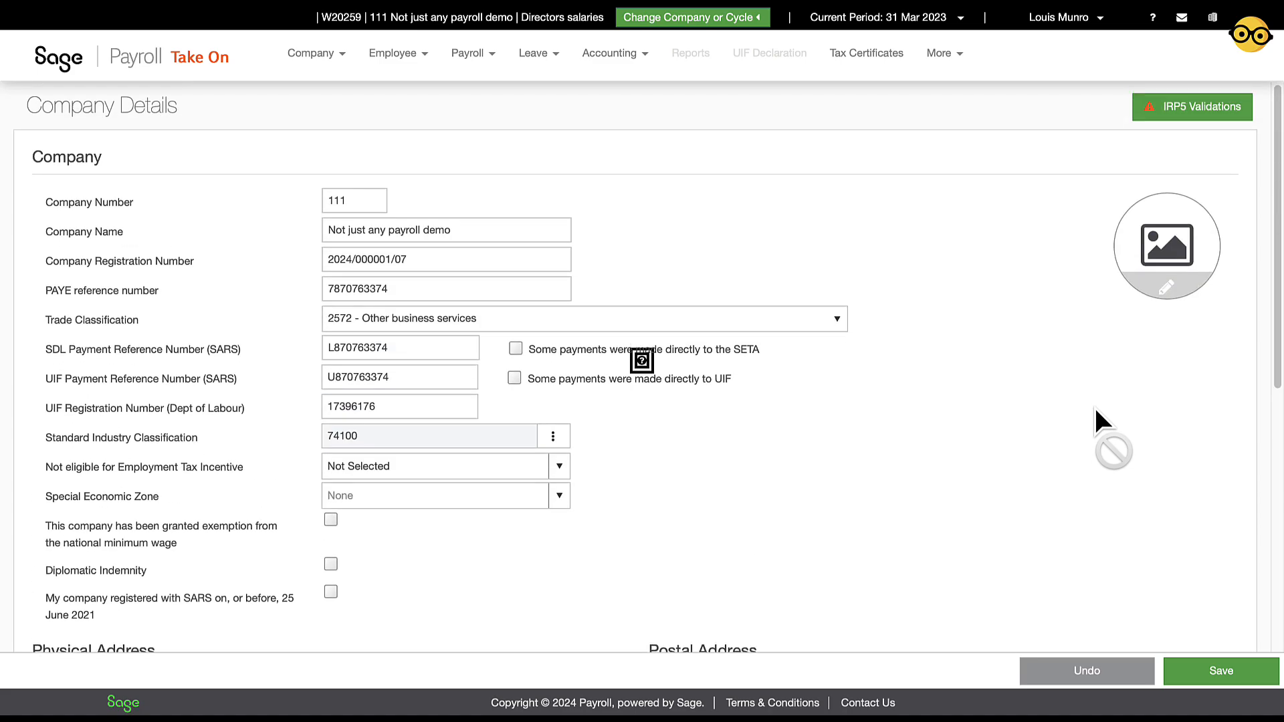
left_click(1165, 293)
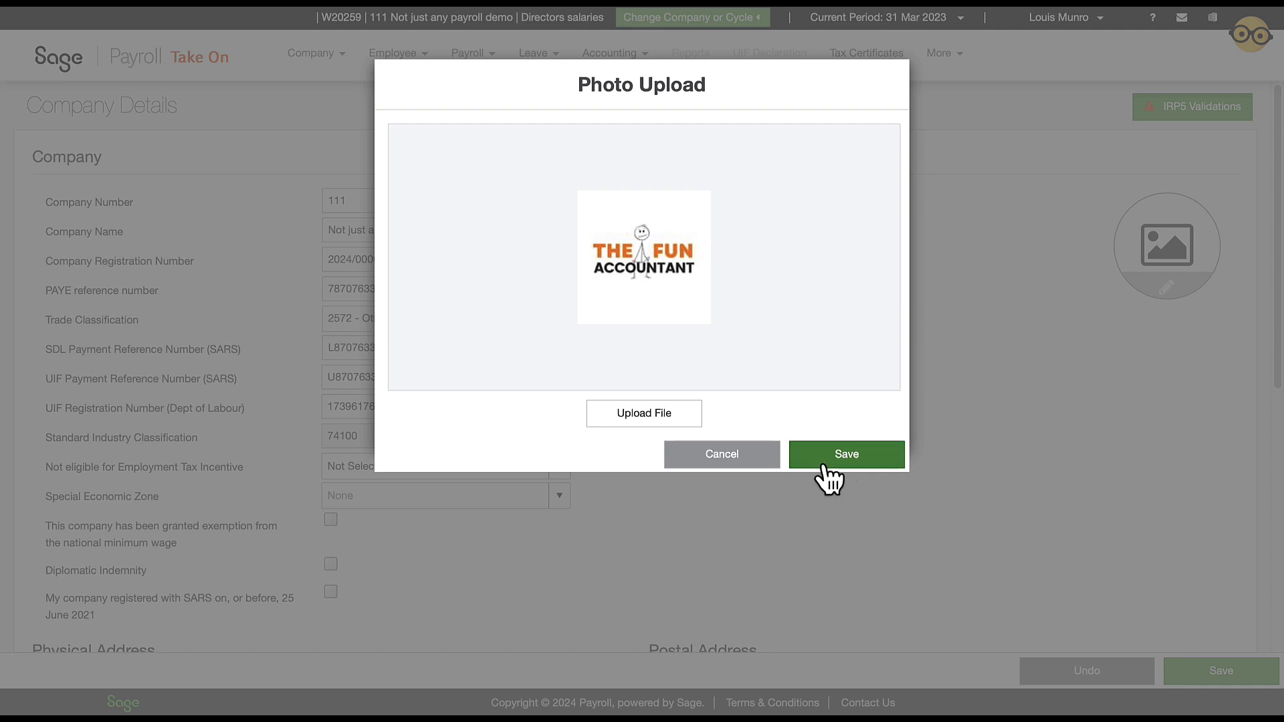
left_click(829, 476)
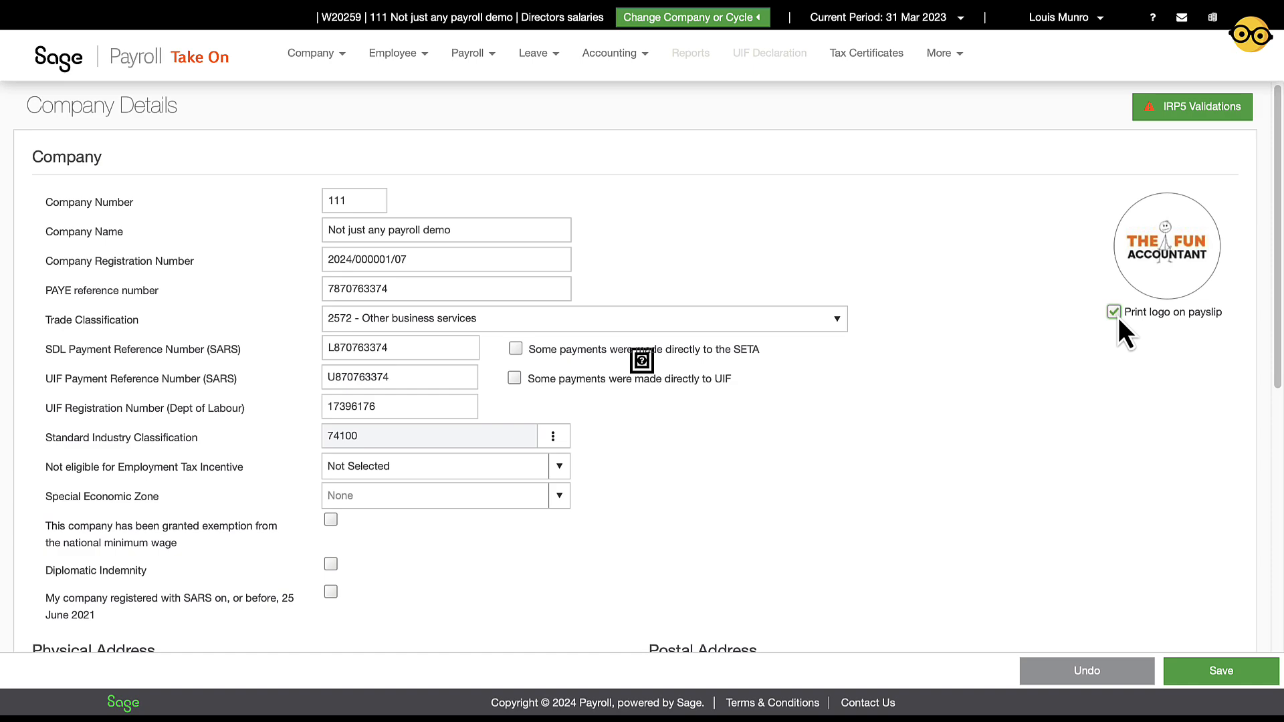
Save company 111's completed details and check the success confirmation
scroll(1018, 490, "down", 6)
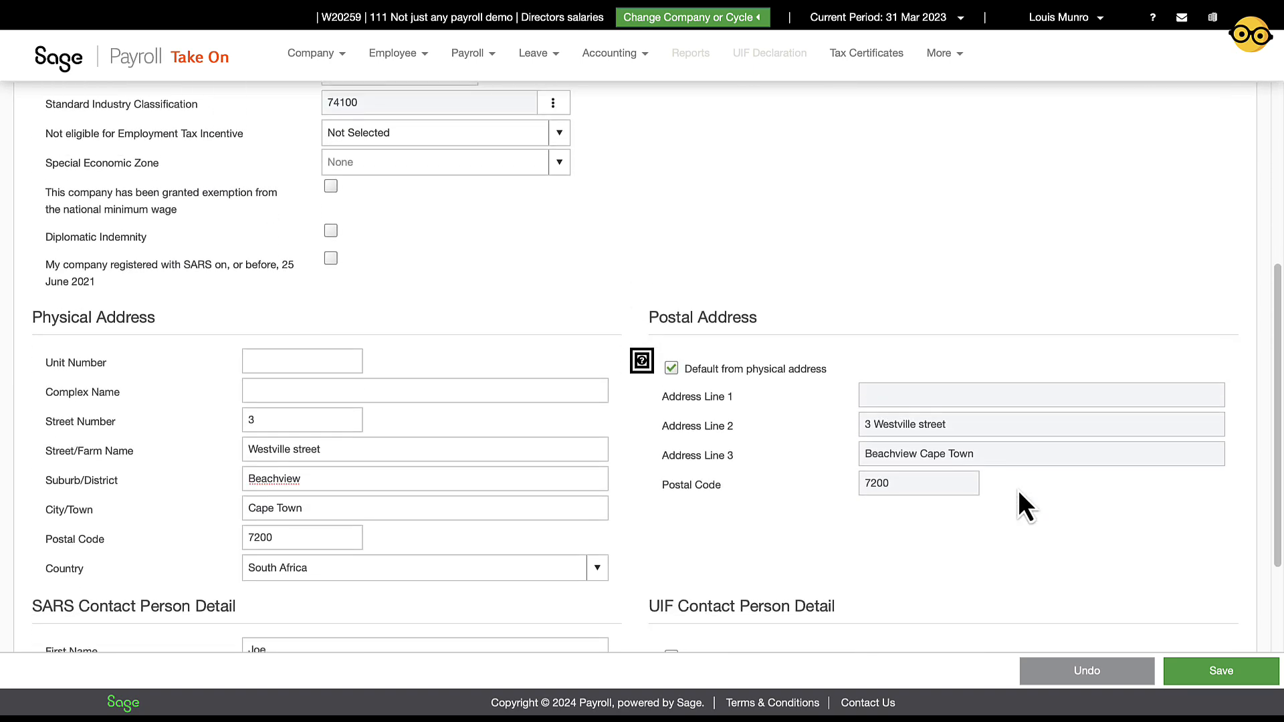
scroll(1017, 491, "down", 2)
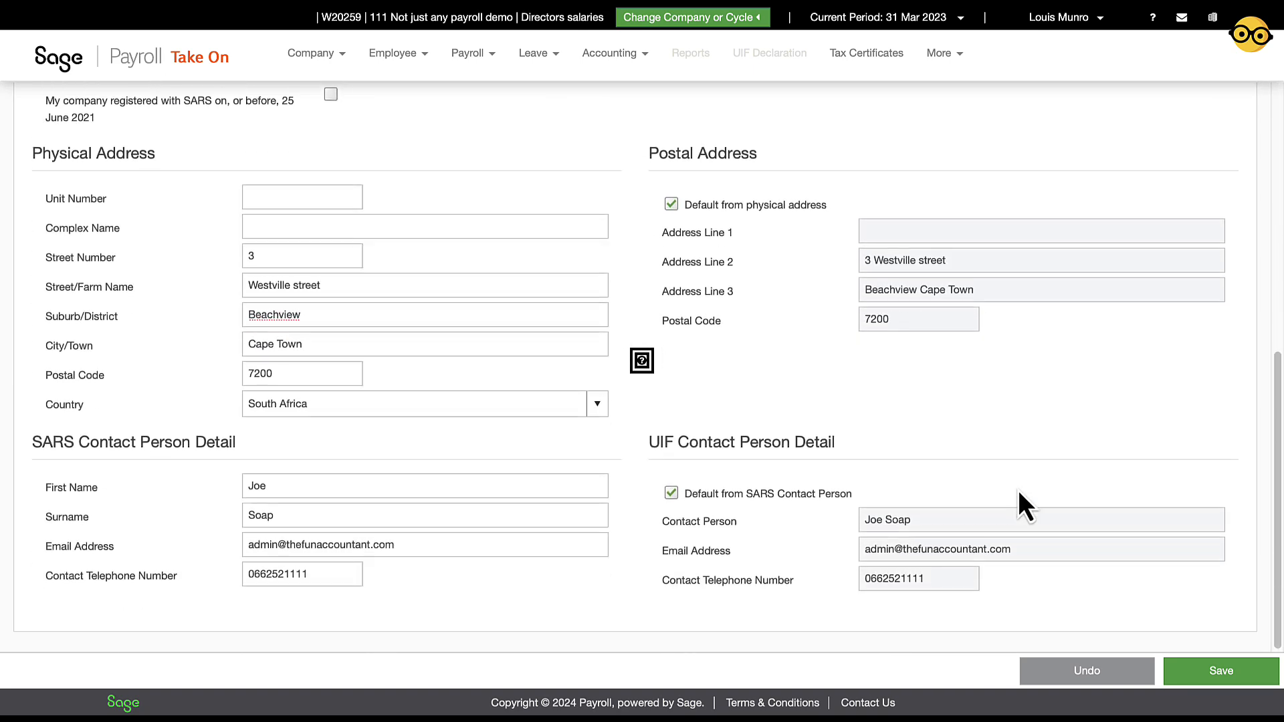
left_click(1229, 675)
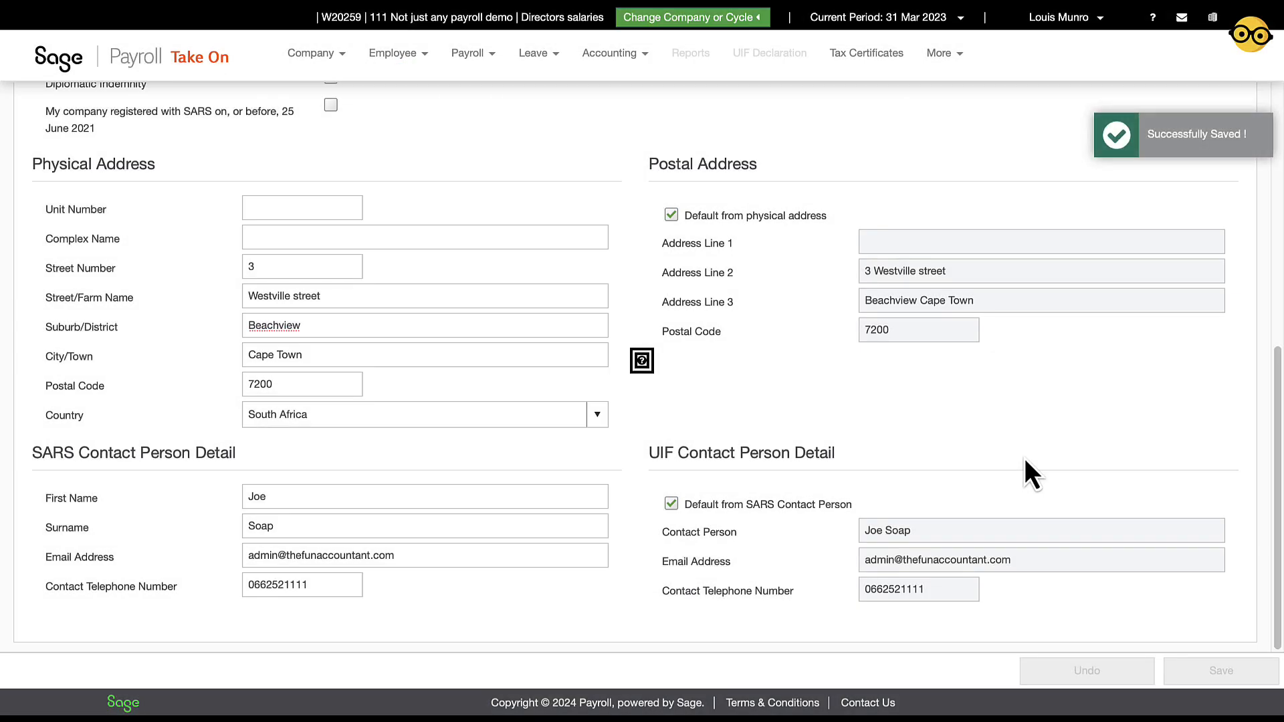
scroll(1024, 458, "up", 2)
scroll(1024, 459, "up", 5)
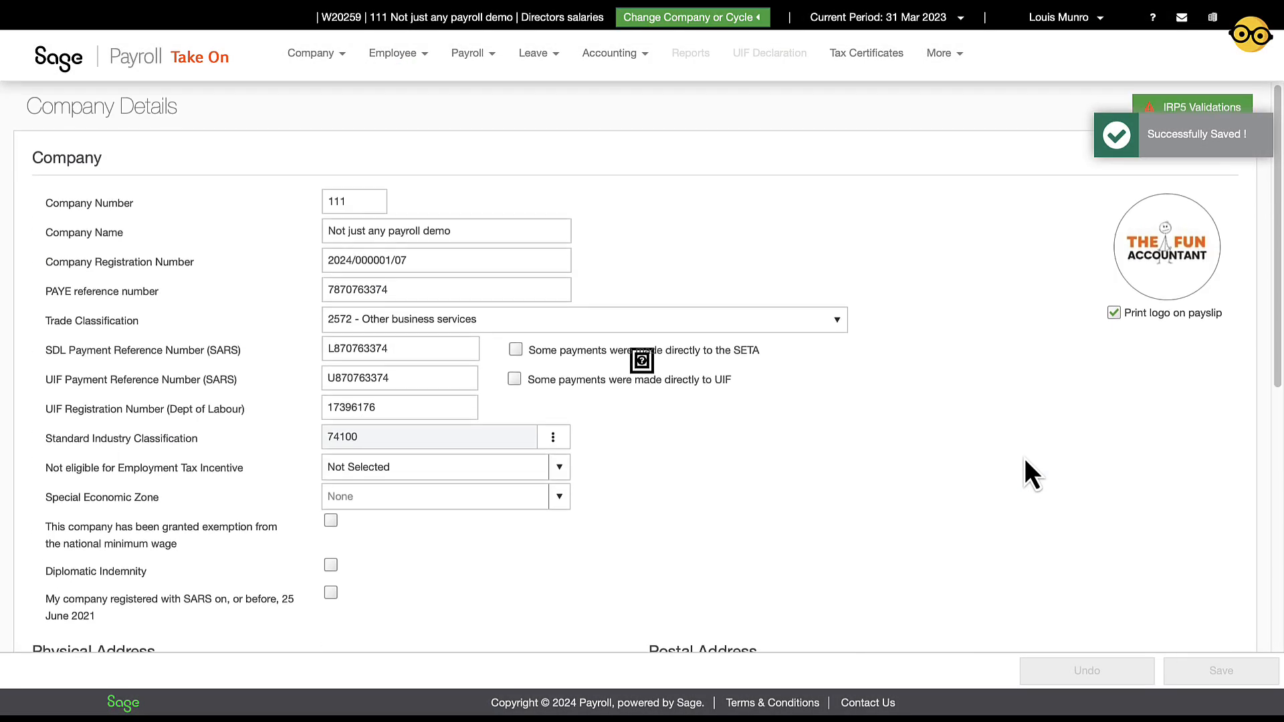